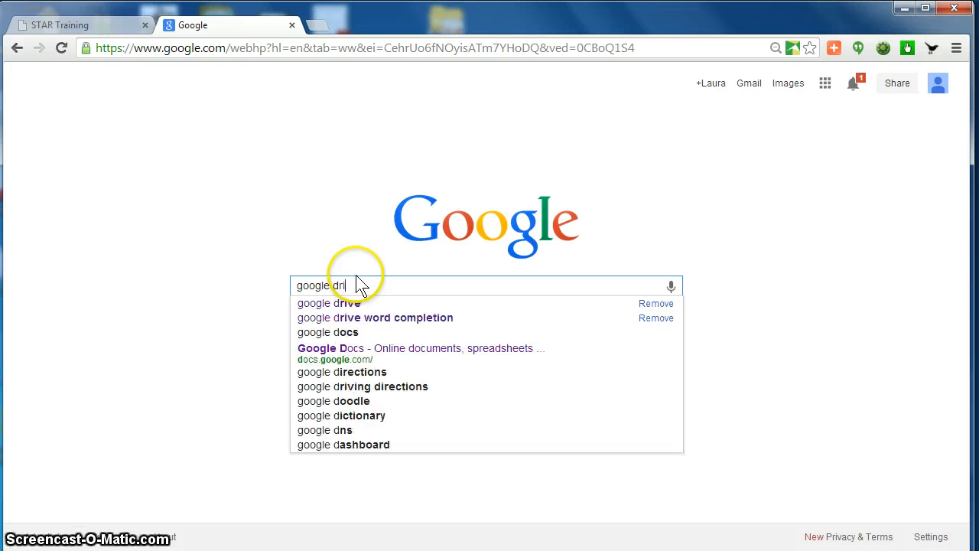
# Step: Open Google Drive through a web search for google drive and create a new form in it
pyautogui.press('Return')
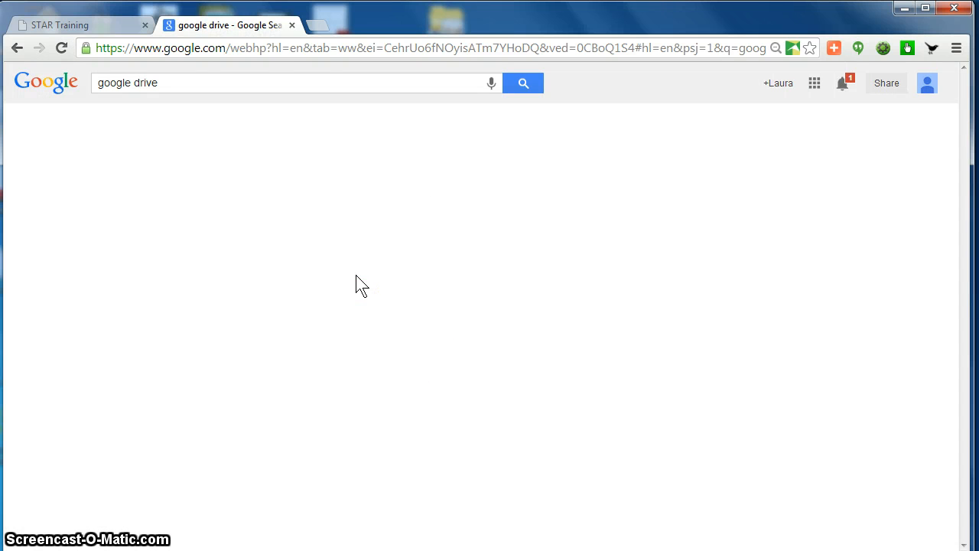
pyautogui.click(159, 188)
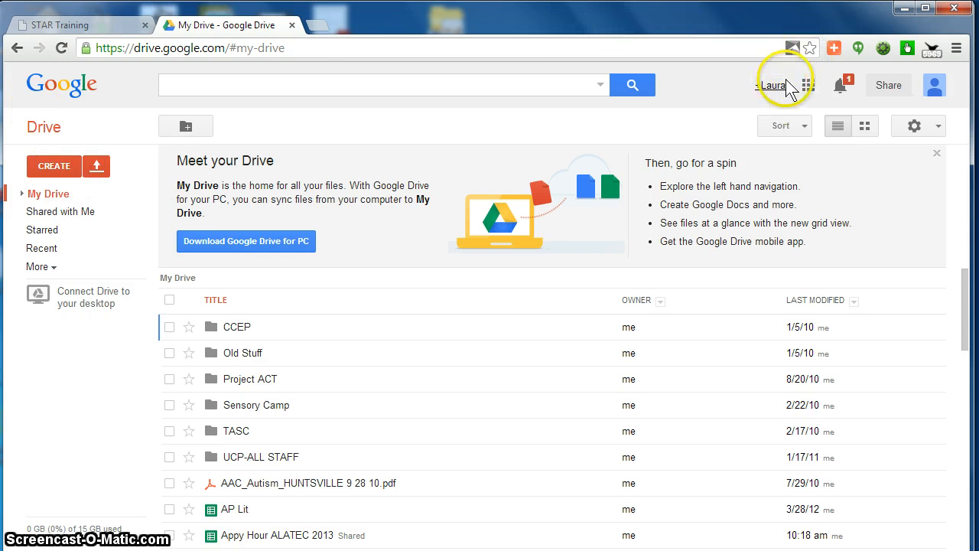
pyautogui.click(64, 172)
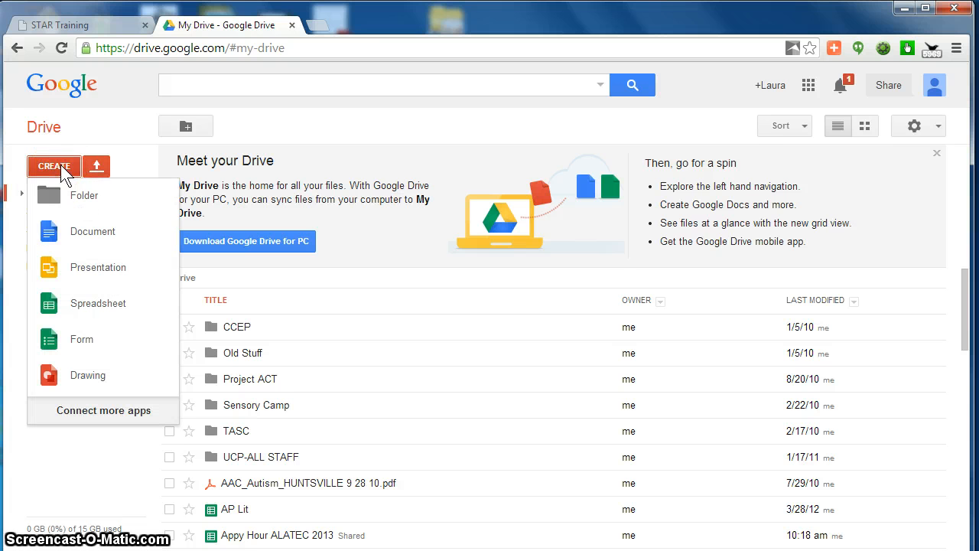
pyautogui.click(74, 348)
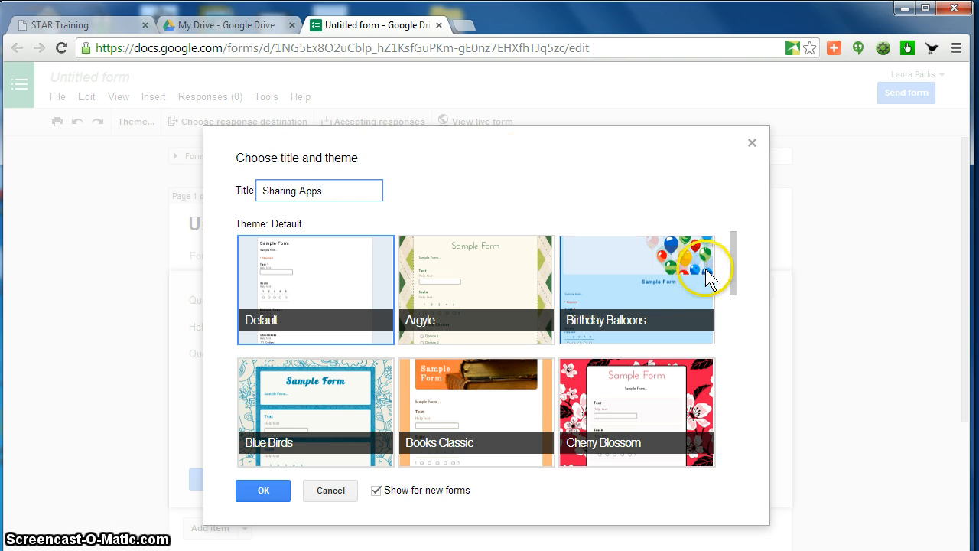
# Step: Apply the White Poppies theme to the new form titled Sharing Apps
pyautogui.moveTo(730, 288); pyautogui.dragTo(706, 434)
pyautogui.click(373, 403)
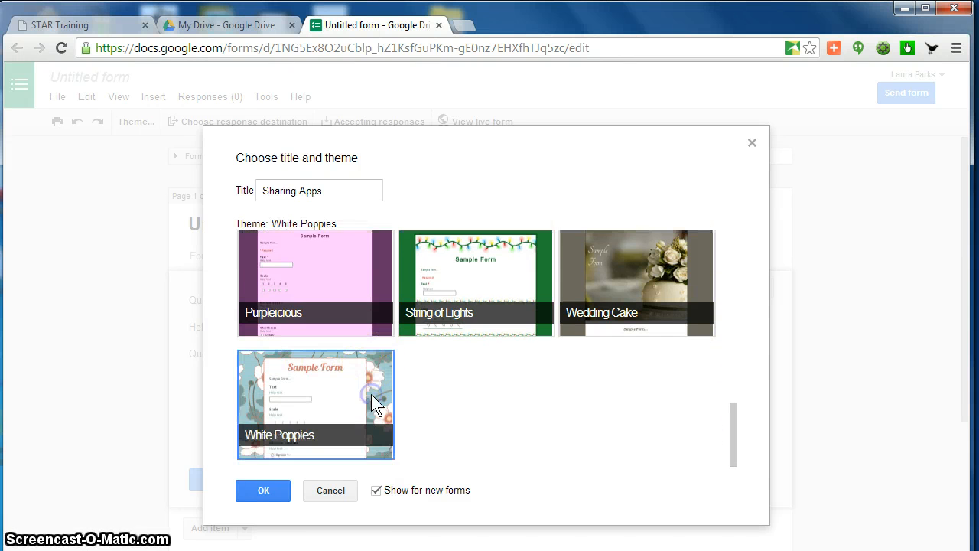
pyautogui.click(265, 491)
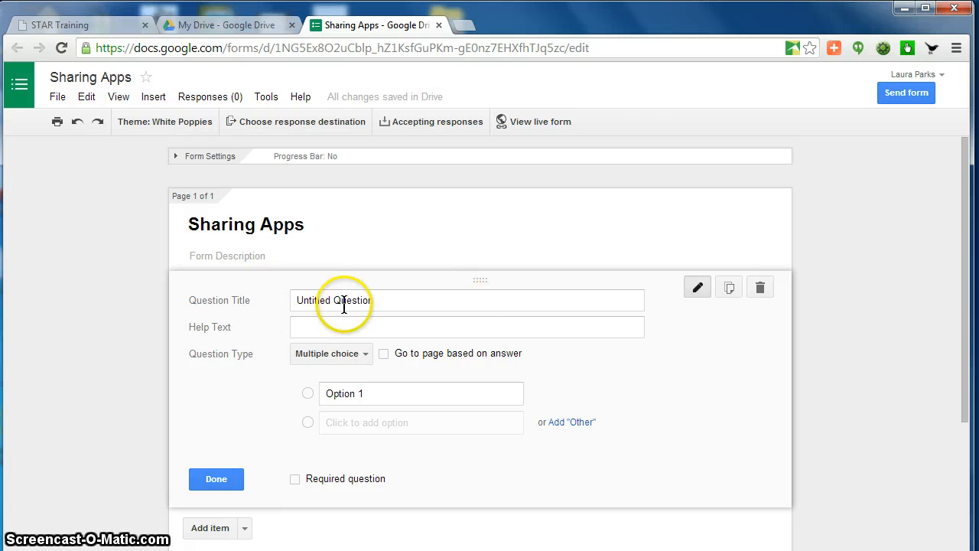
# Step: Title the first question Name App, set its question type to Text and finish editing it
pyautogui.click(406, 299)
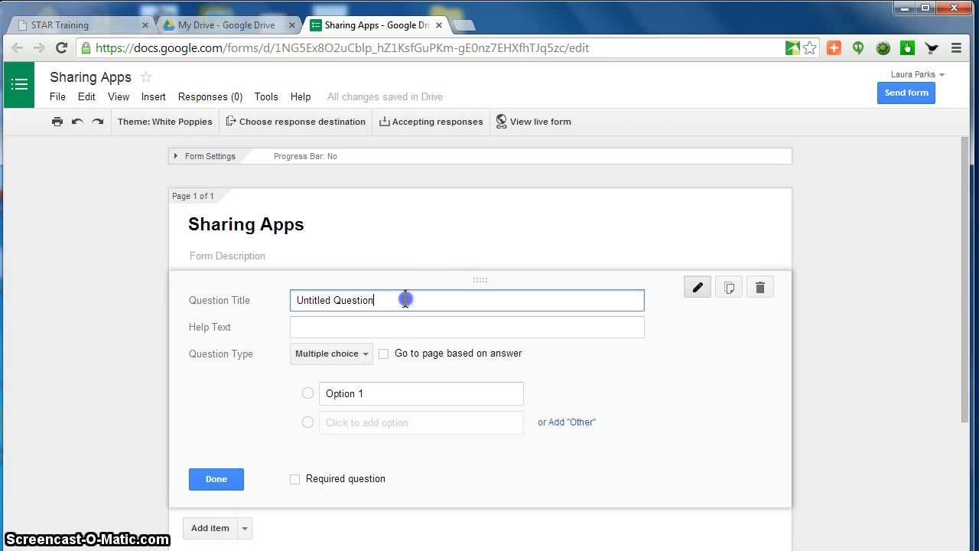
pyautogui.moveTo(245, 292); pyautogui.dragTo(245, 297)
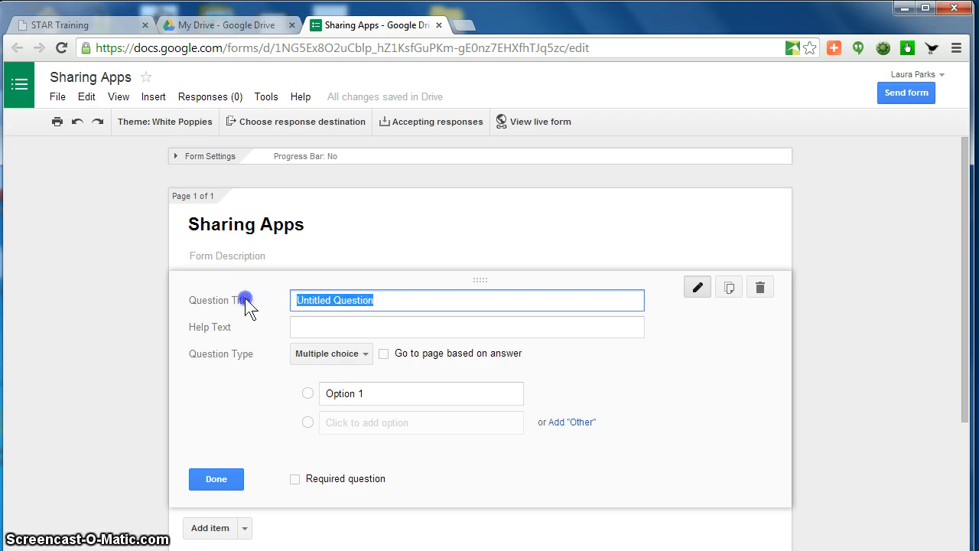
pyautogui.write('Name App')
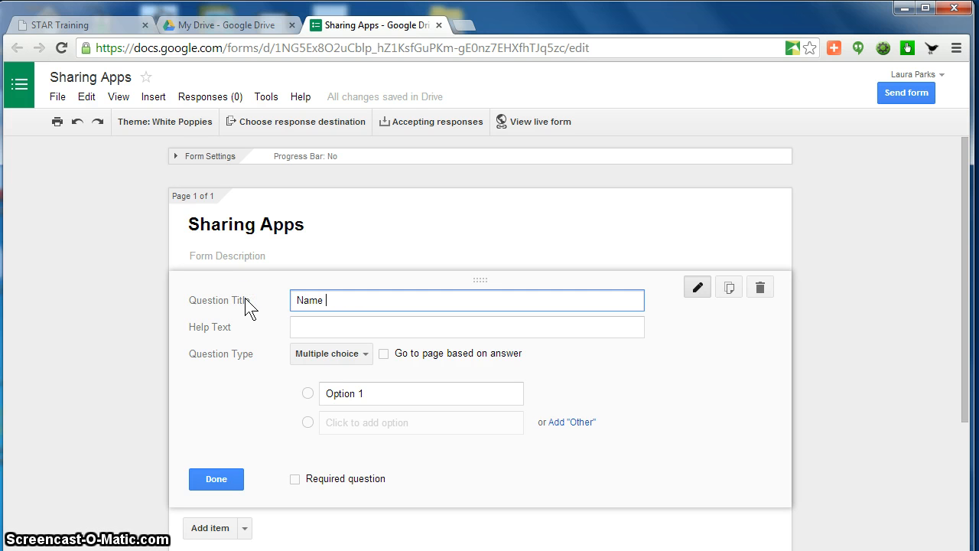
pyautogui.click(363, 355)
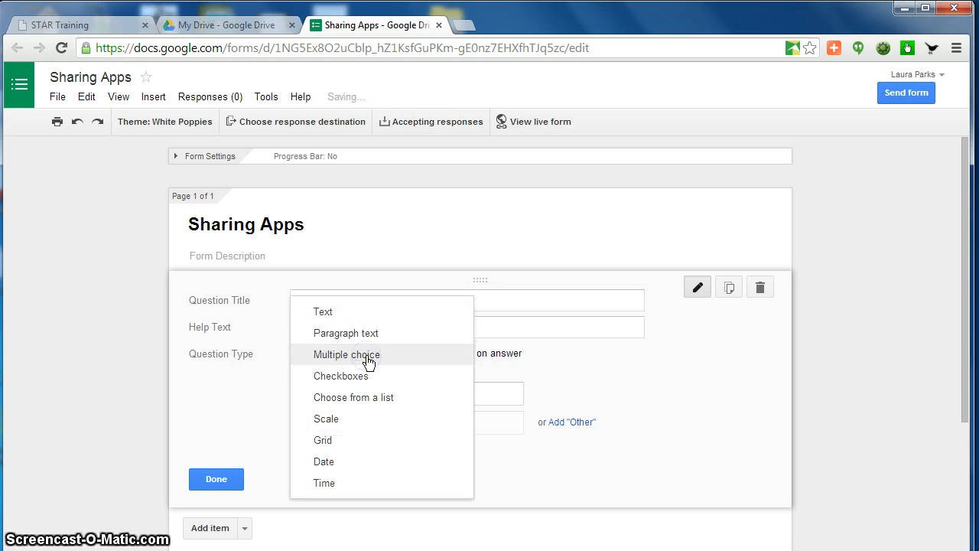
pyautogui.click(365, 312)
pyautogui.click(216, 459)
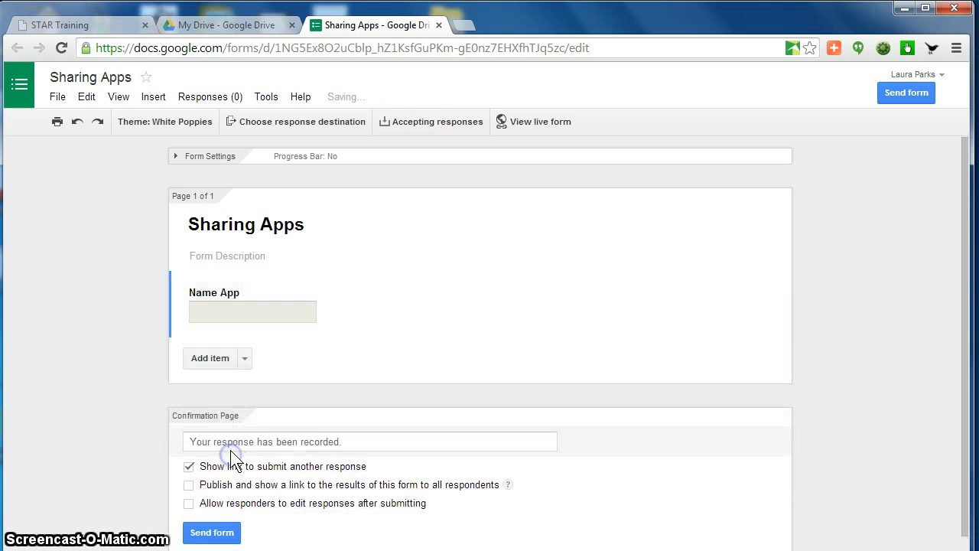
# Step: Add a second question titled Grade Level and set its question type to Checkboxes
pyautogui.click(208, 360)
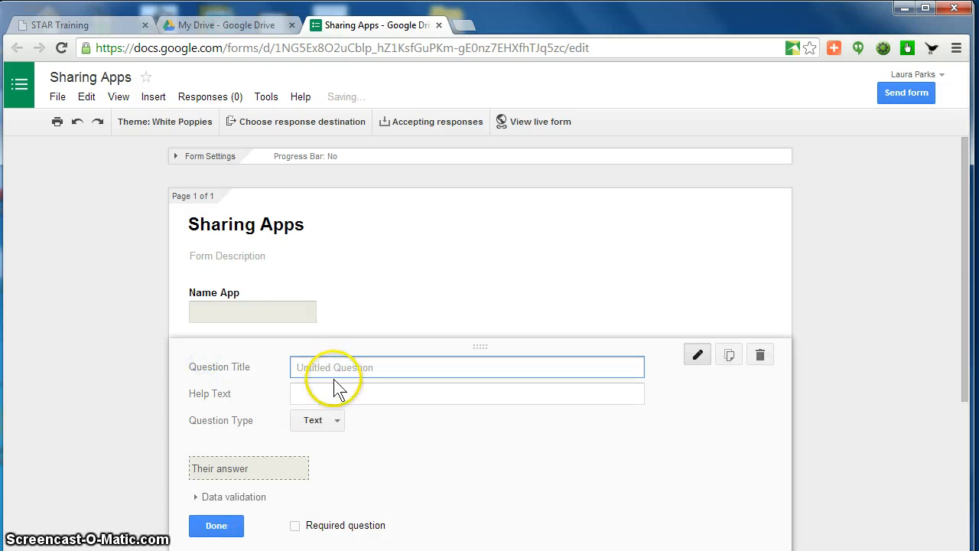
pyautogui.write('Grade Level')
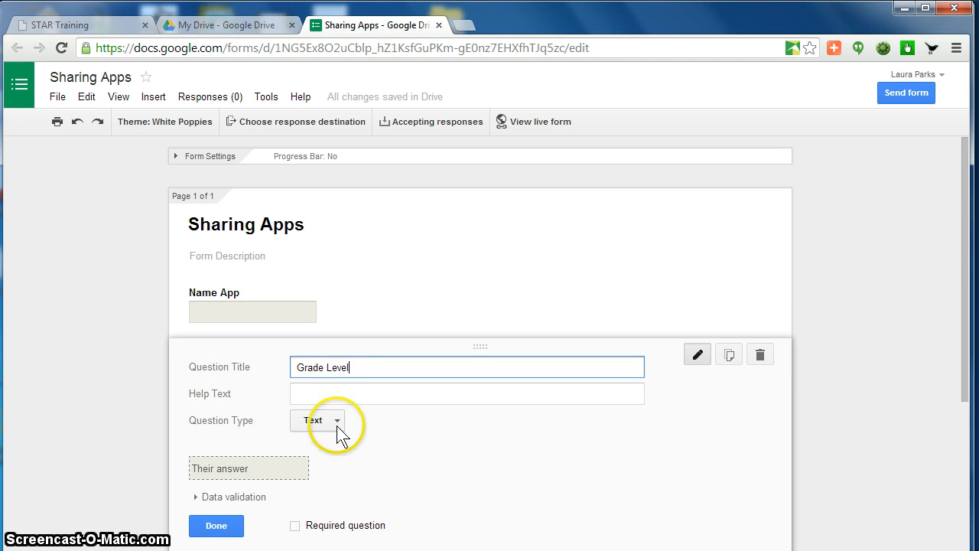
pyautogui.click(337, 425)
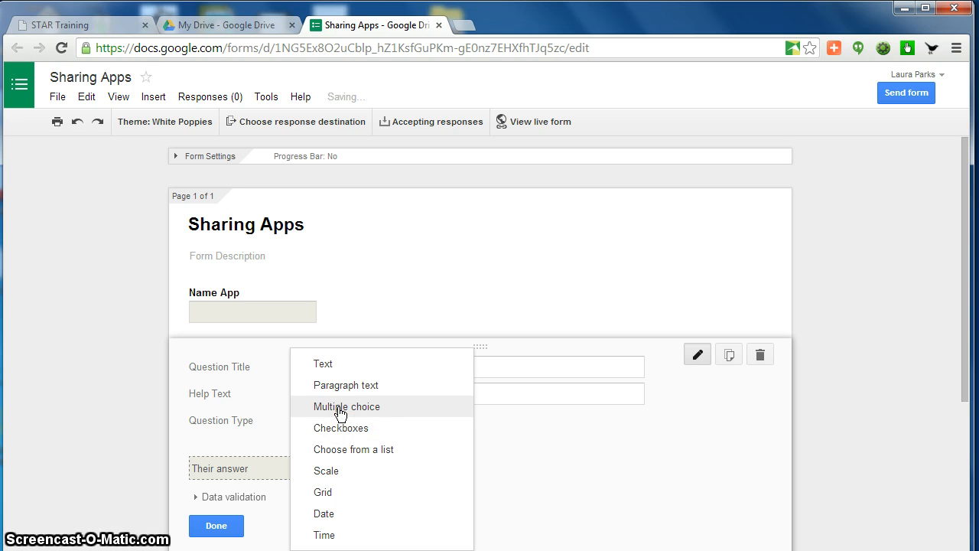
pyautogui.click(336, 427)
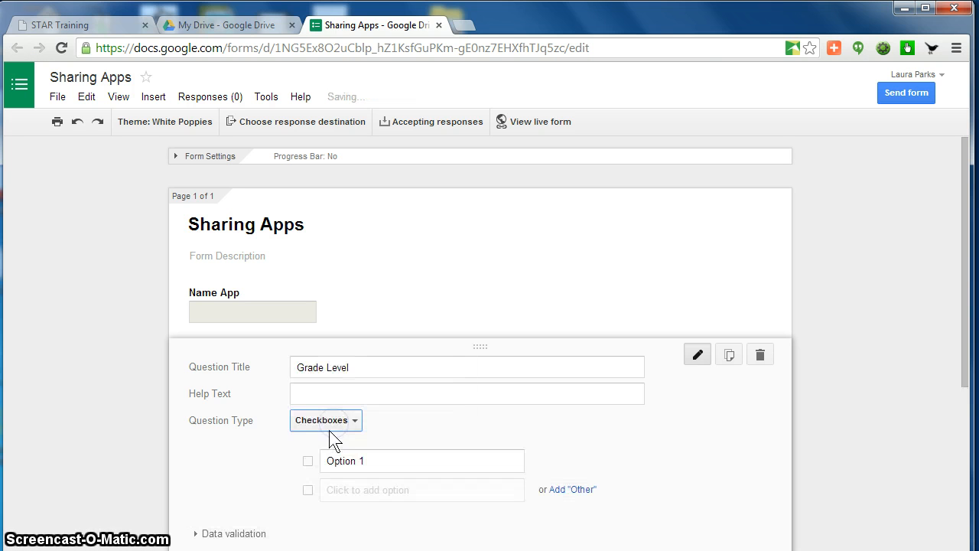
# Step: Enter PreK-K, 1-2 and 3-5 as the first three answer options of the Grade Level question
pyautogui.click(354, 458)
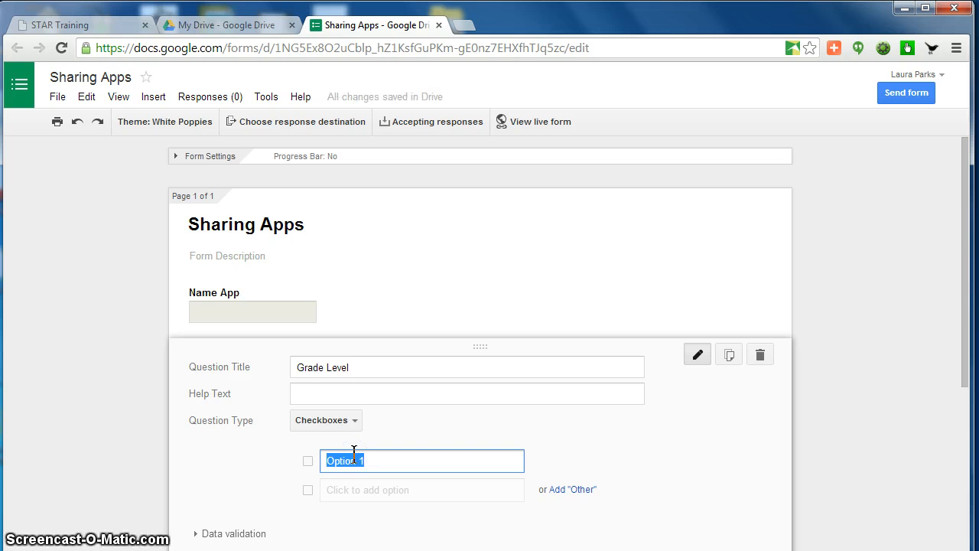
pyautogui.write('PreK-K')
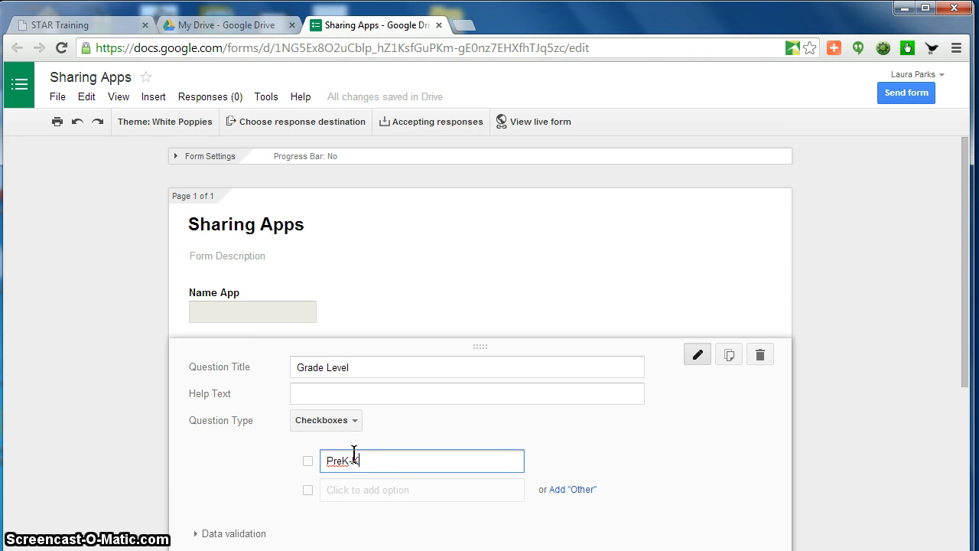
pyautogui.click(352, 491)
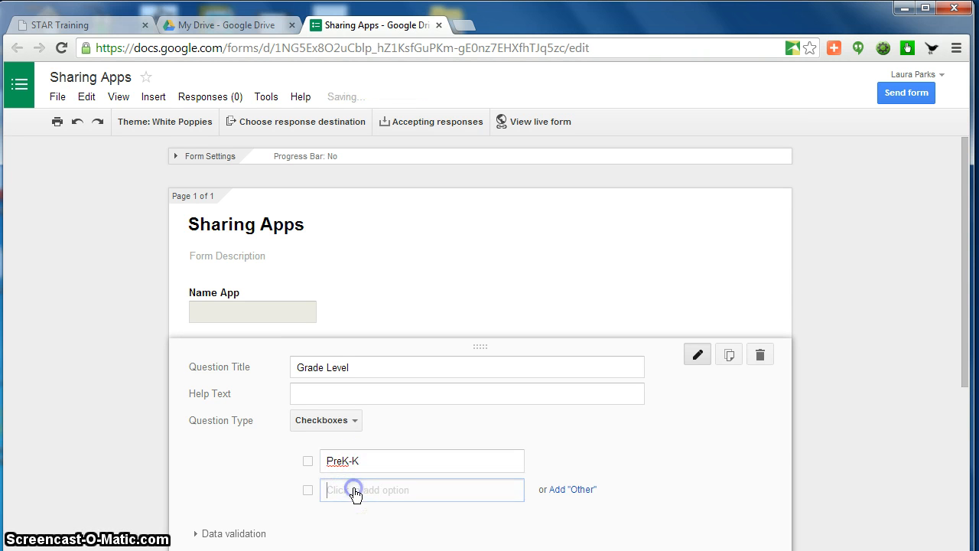
pyautogui.write('1-2')
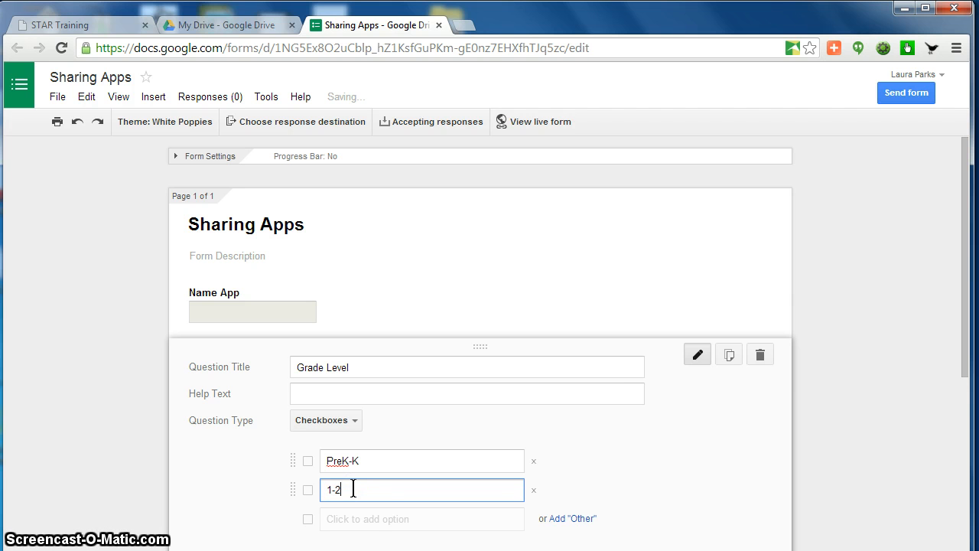
pyautogui.click(358, 518)
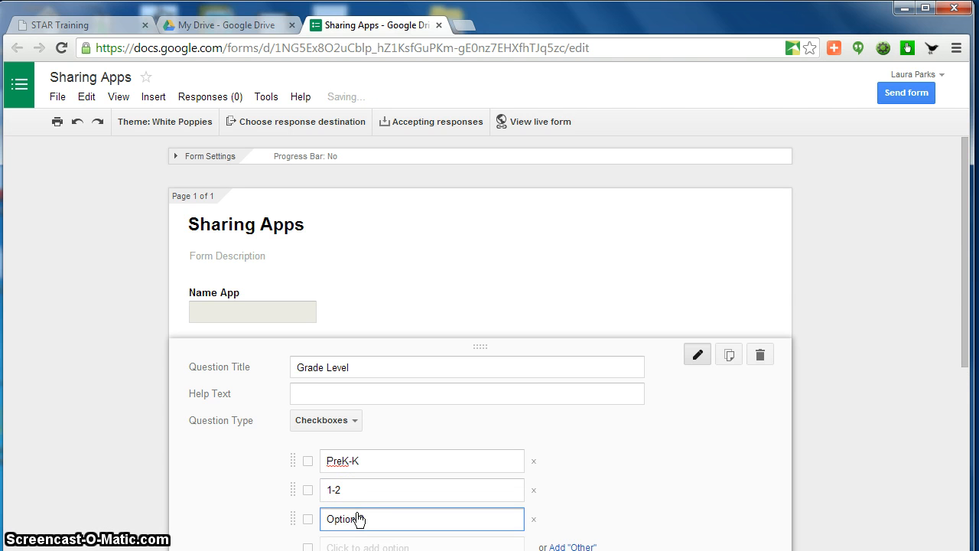
pyautogui.write('3-5')
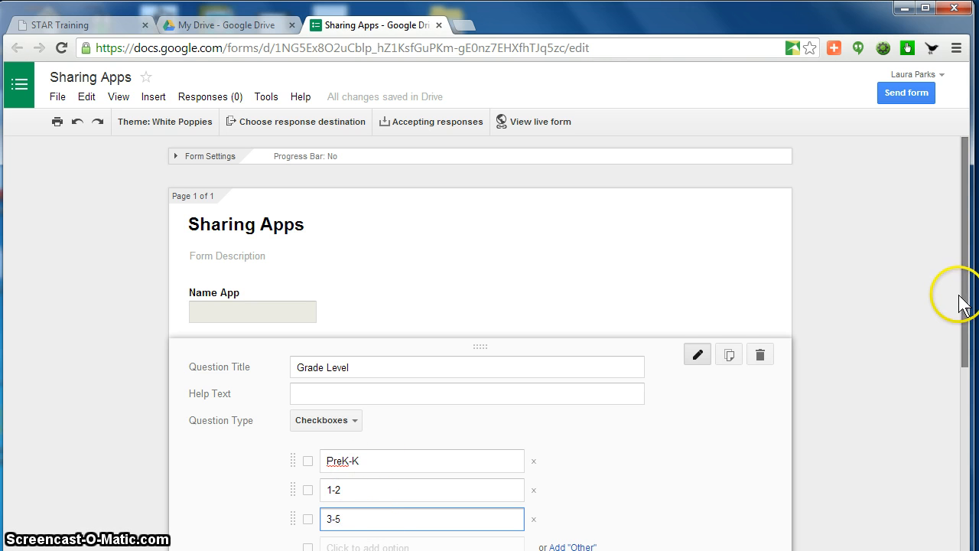
# Step: Add the answer options 6-8 and 9-12 to the Grade Level question and finish editing it
pyautogui.moveTo(962, 299); pyautogui.dragTo(963, 368)
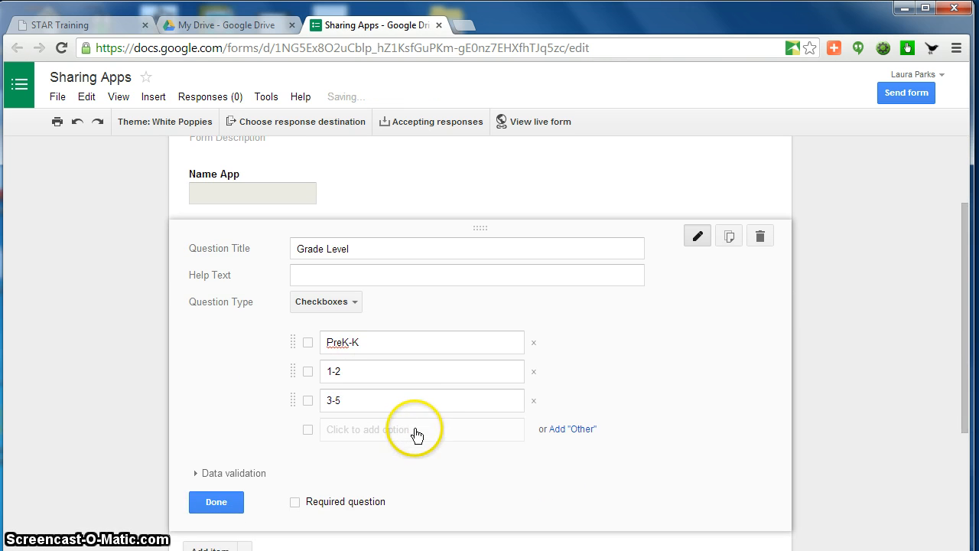
pyautogui.click(415, 431)
pyautogui.press('BackSpace')
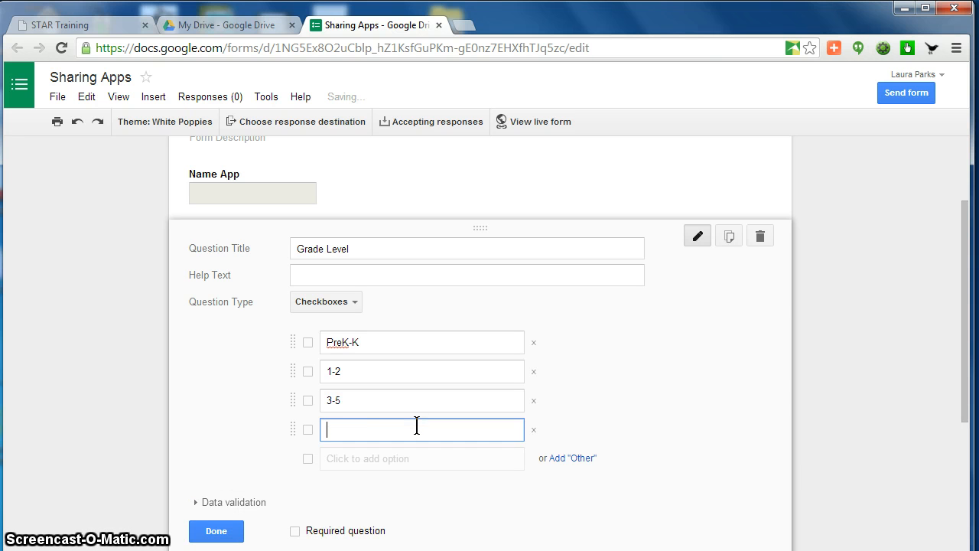
pyautogui.write('6-8')
pyautogui.click(402, 459)
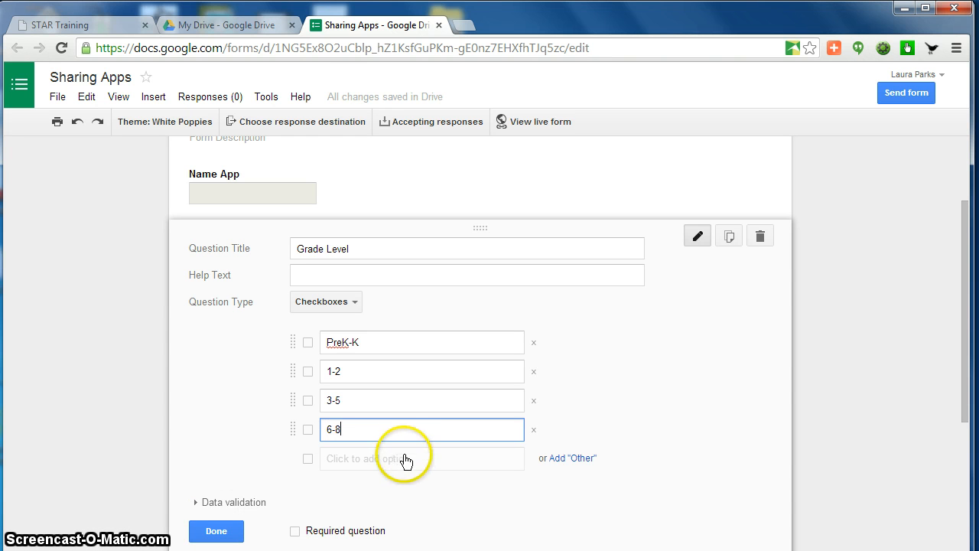
pyautogui.press('BackSpace')
pyautogui.press('BackSpace')
pyautogui.press('BackSpace')
pyautogui.press('BackSpace')
pyautogui.press('BackSpace')
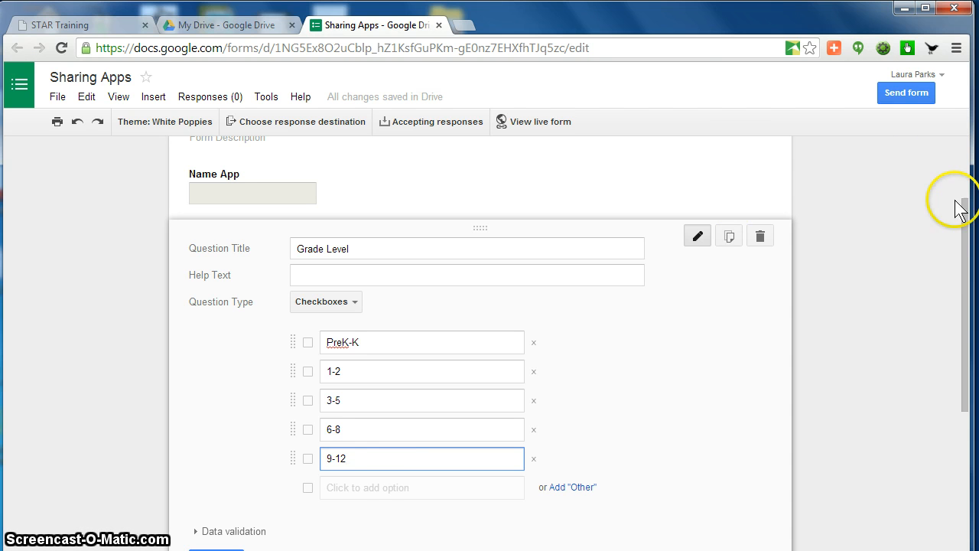
pyautogui.moveTo(963, 210); pyautogui.dragTo(956, 278)
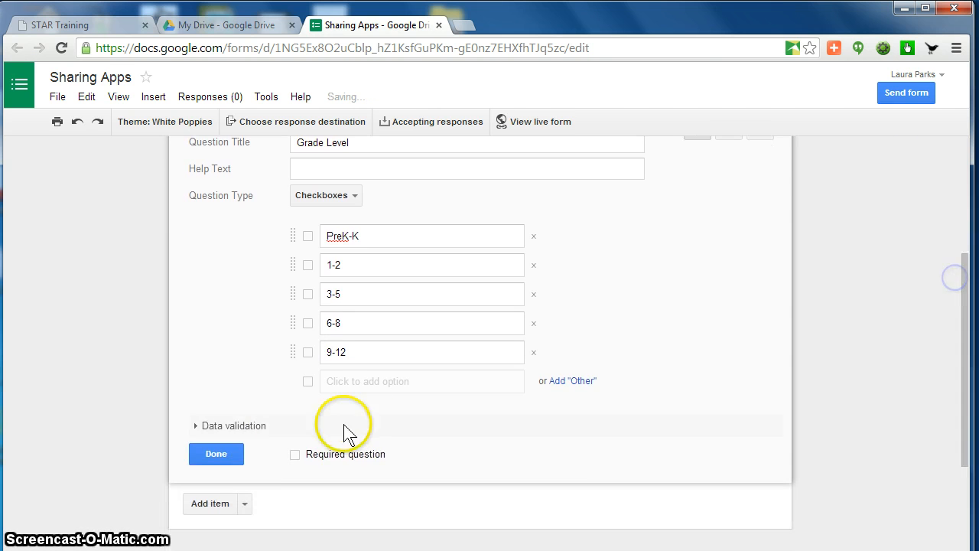
pyautogui.click(215, 455)
# Step: Add a third question titled Subject and set its question type to Multiple choice
pyautogui.click(225, 345)
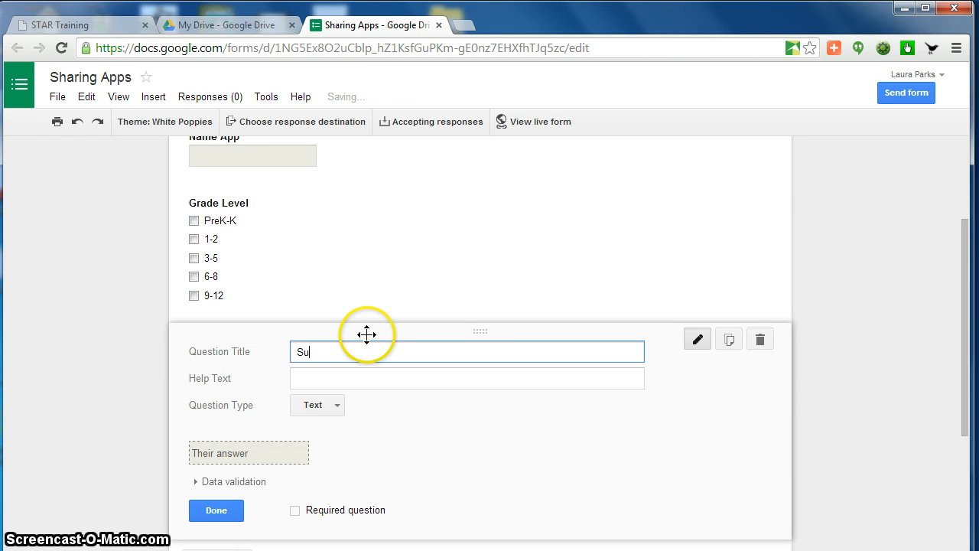
pyautogui.click(337, 405)
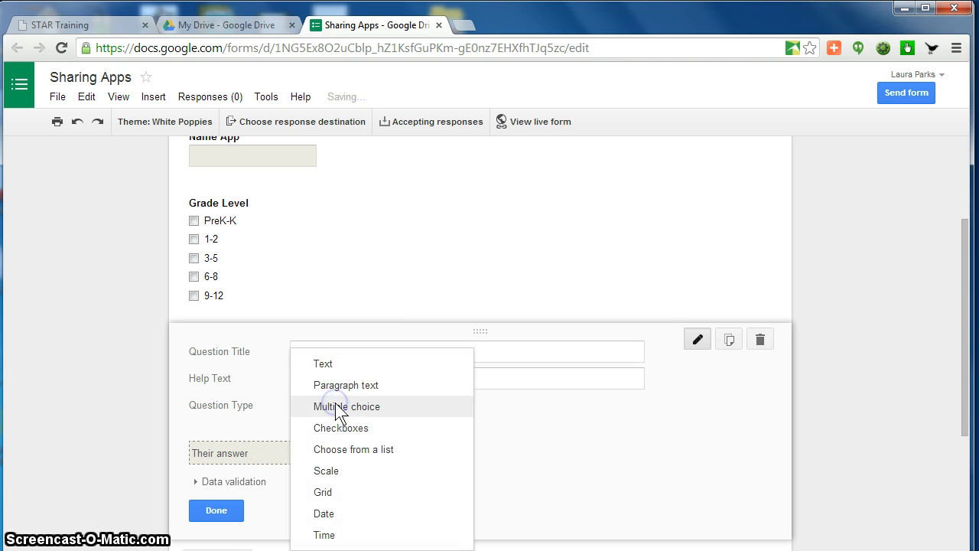
pyautogui.click(350, 406)
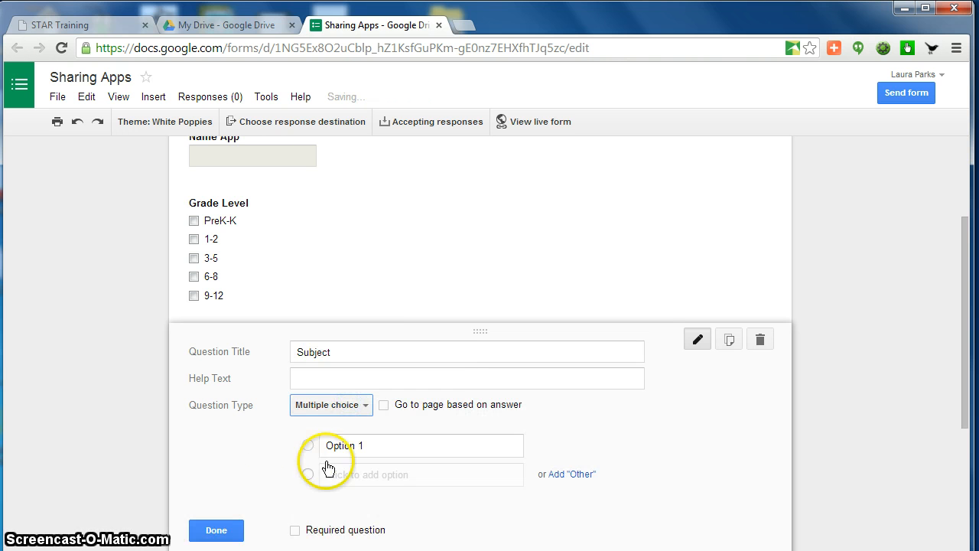
# Step: Give the Subject question the answer options Reading, Writing, Math, Science and Social Studies, plus an Other option
pyautogui.click(349, 447)
pyautogui.write('Reading')
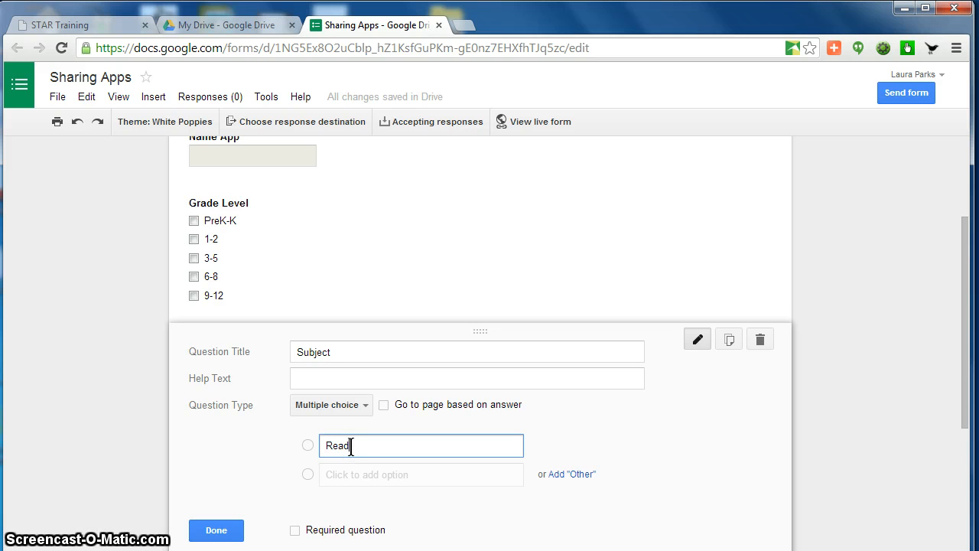
pyautogui.press('Return')
pyautogui.write('Writing')
pyautogui.press('Return')
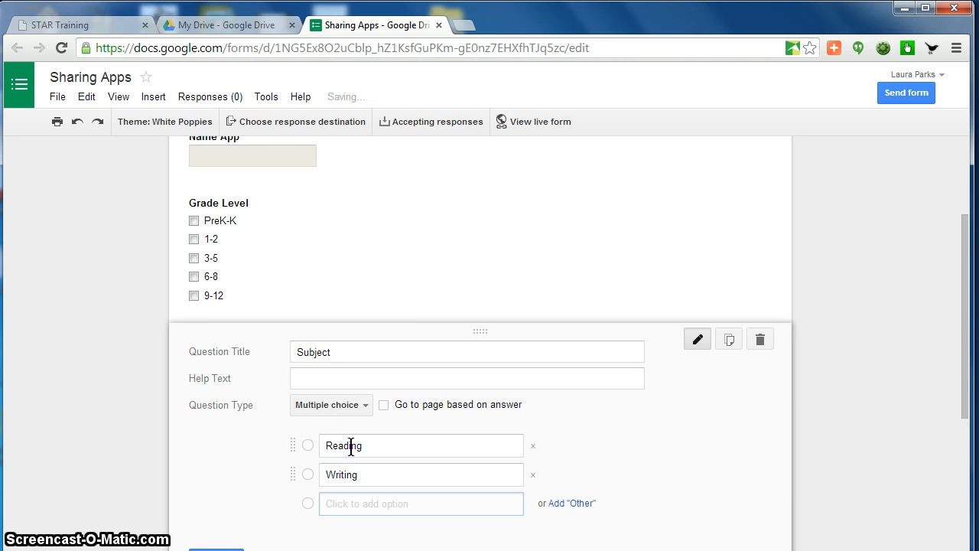
pyautogui.write('Math')
pyautogui.press('Return')
pyautogui.write('Sci')
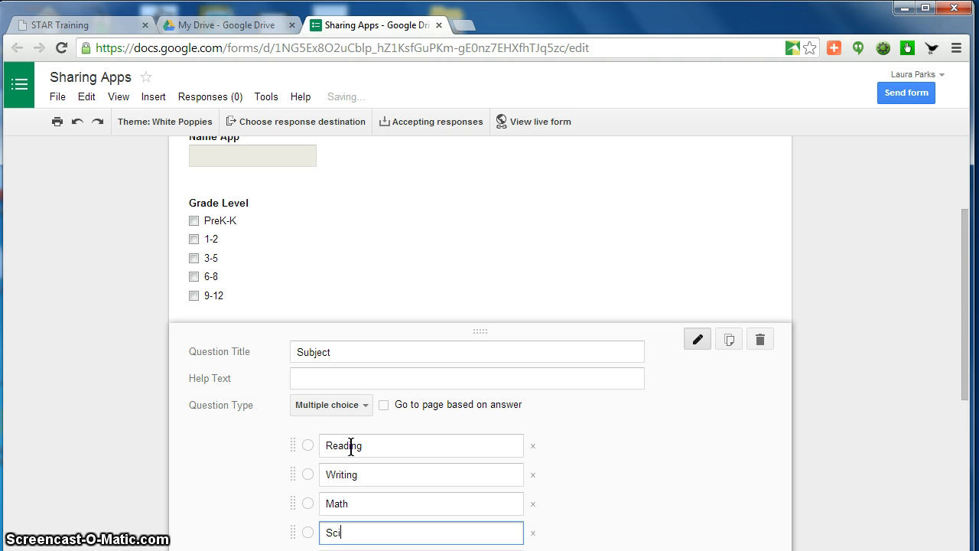
pyautogui.write('ence')
pyautogui.press('Return')
pyautogui.write('Social Studies')
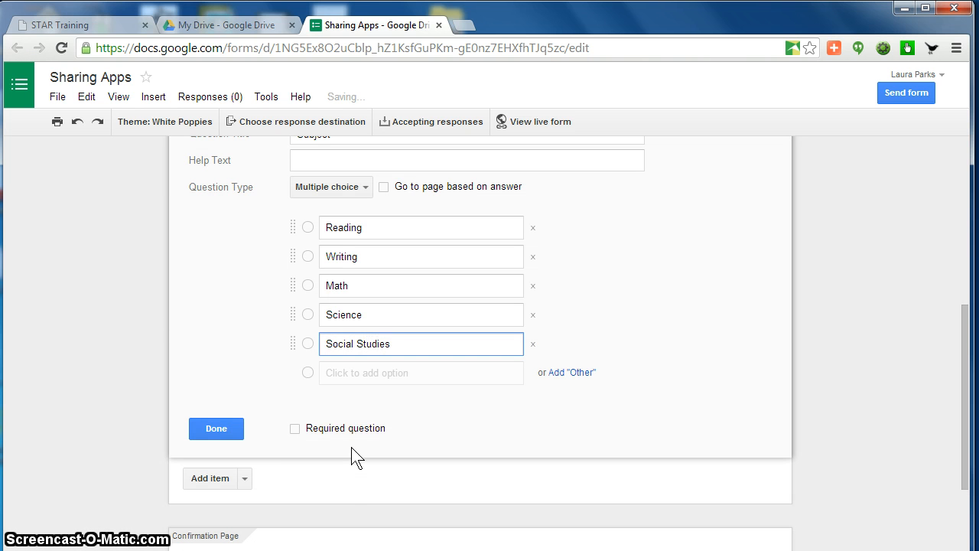
pyautogui.click(566, 372)
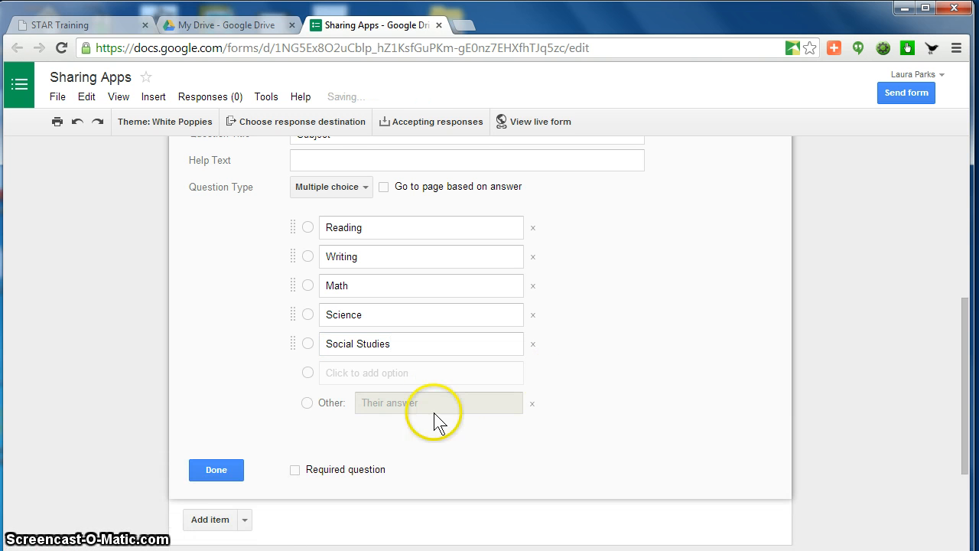
pyautogui.click(304, 402)
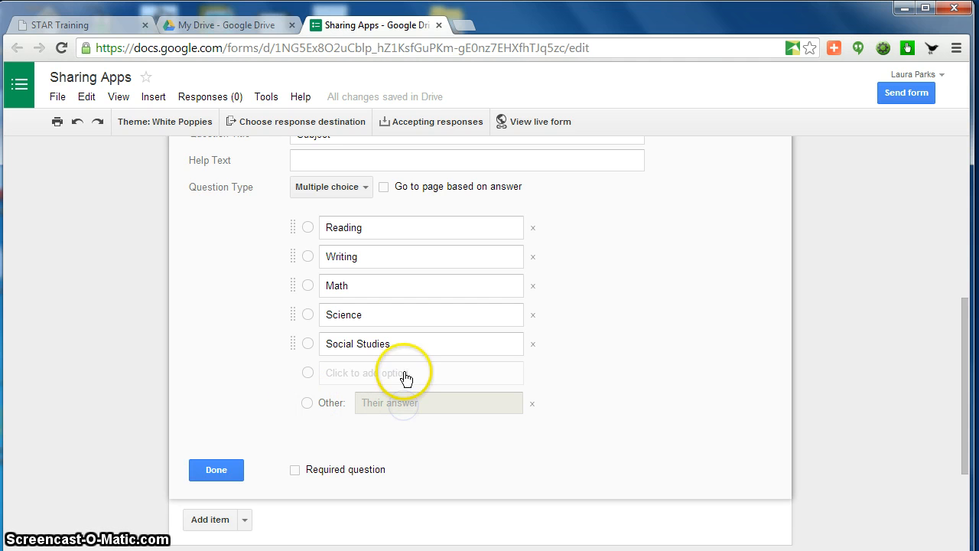
# Step: Remove the surplus sixth answer option from the Subject question and finish editing the question
pyautogui.click(405, 374)
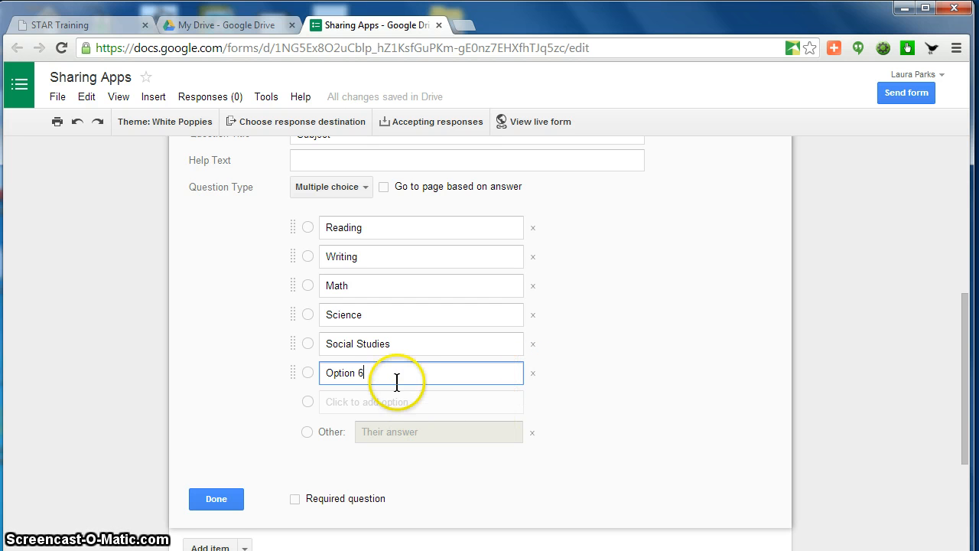
pyautogui.click(533, 375)
pyautogui.click(224, 467)
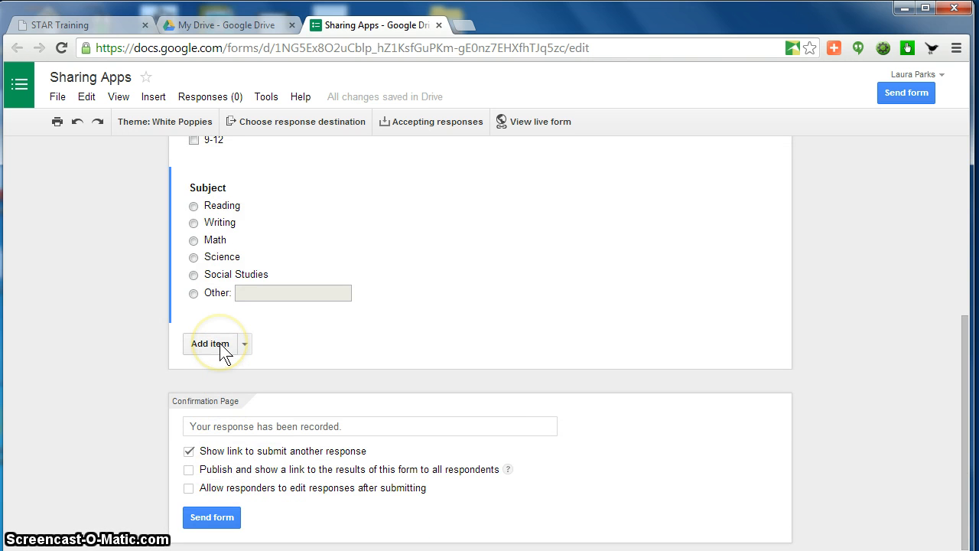
# Step: Add a question titled Brief Description with the Paragraph text question type and finish editing it
pyautogui.click(219, 343)
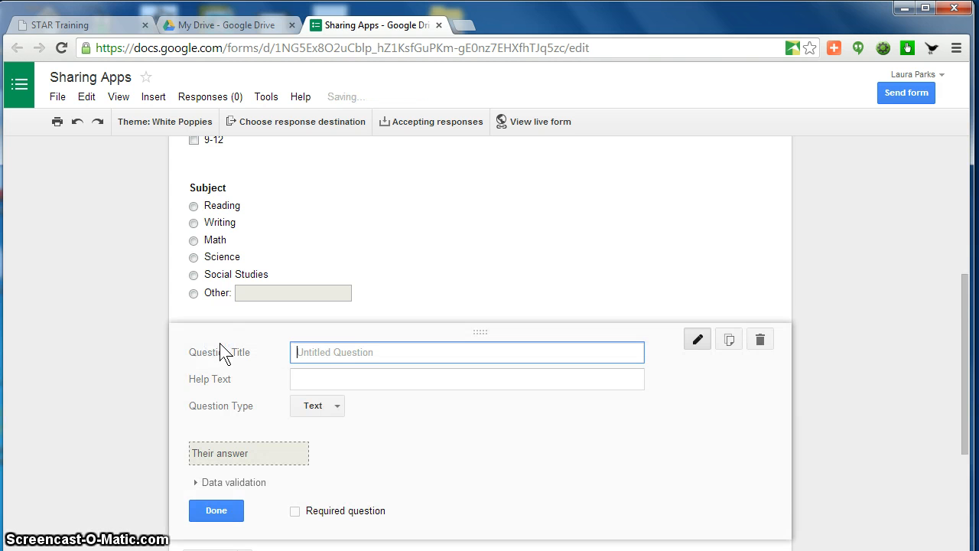
pyautogui.write('Brief Description')
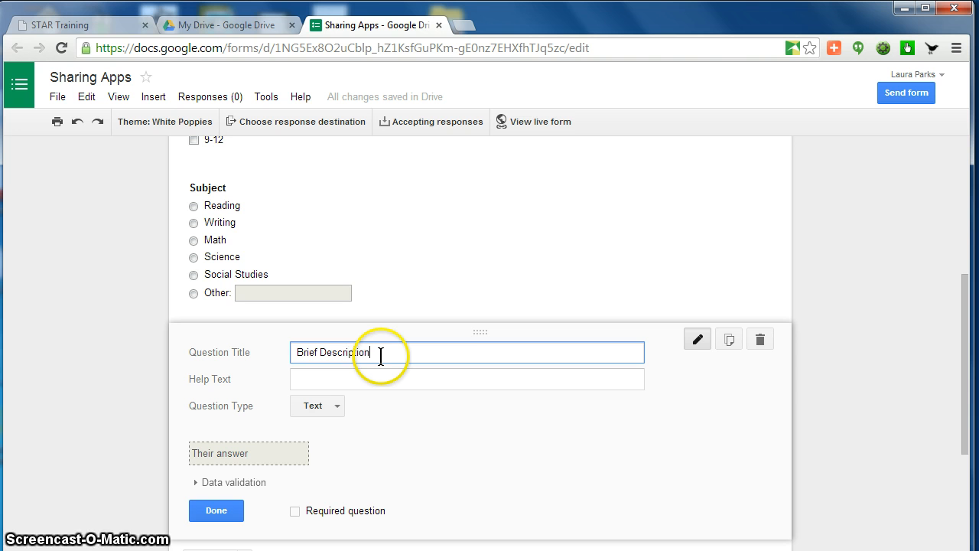
pyautogui.click(339, 406)
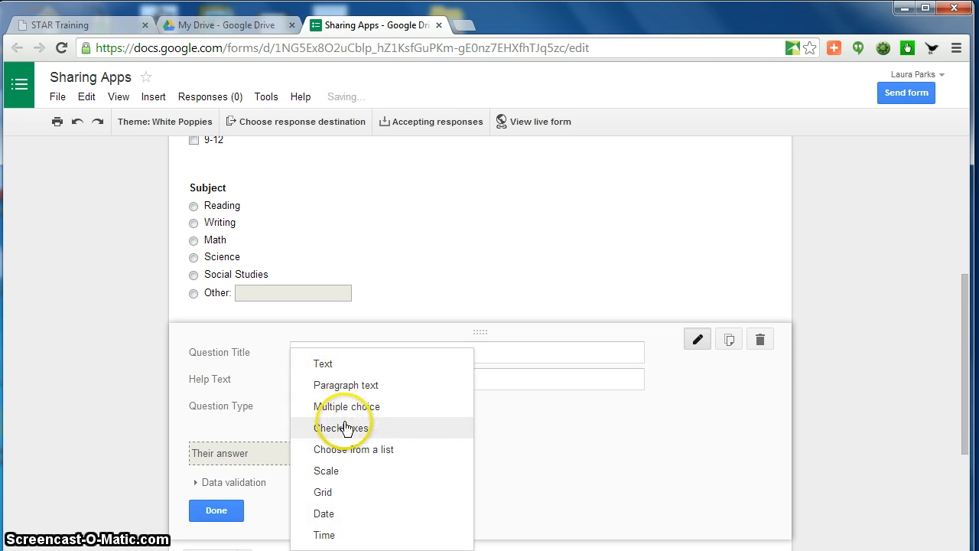
pyautogui.click(358, 388)
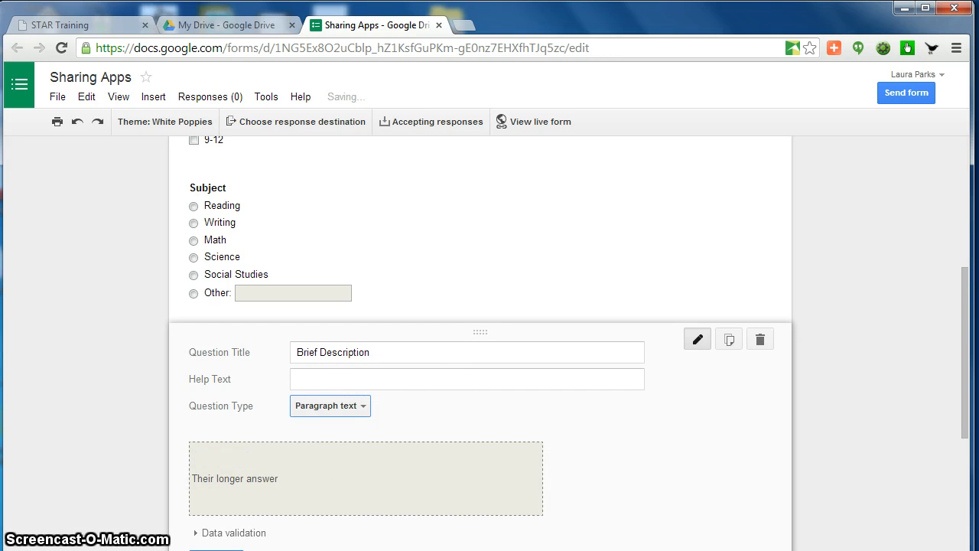
pyautogui.moveTo(969, 322); pyautogui.dragTo(966, 387)
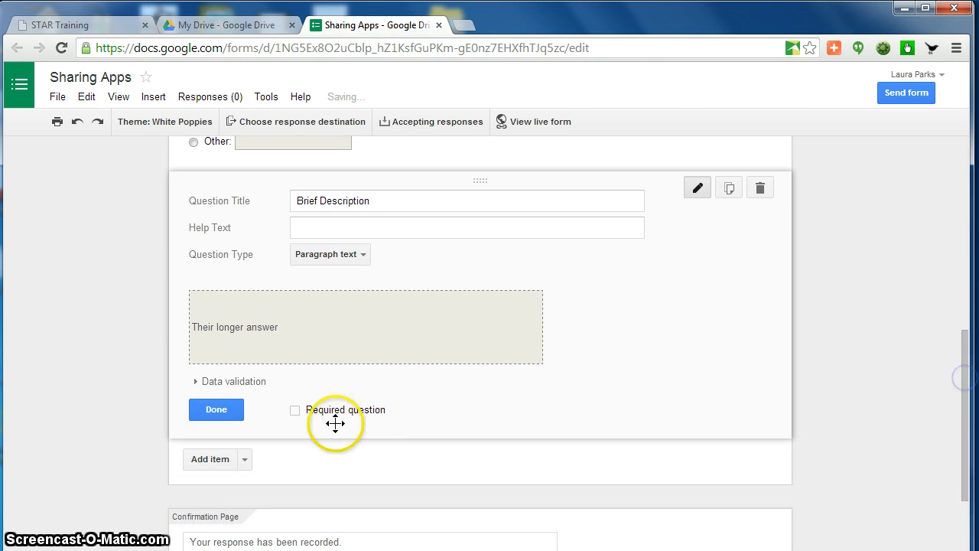
pyautogui.click(221, 413)
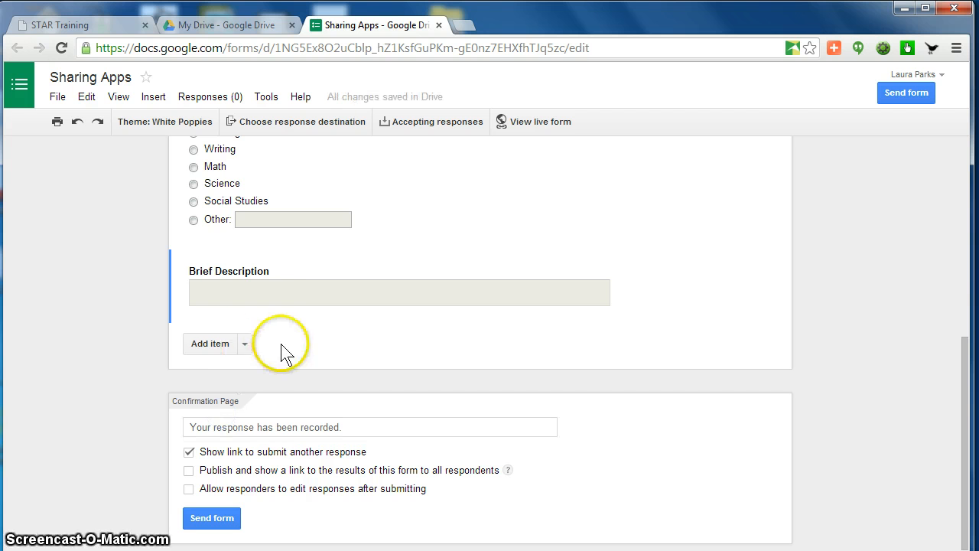
# Step: Add a Text question titled Submitted by and finish editing it
pyautogui.click(211, 344)
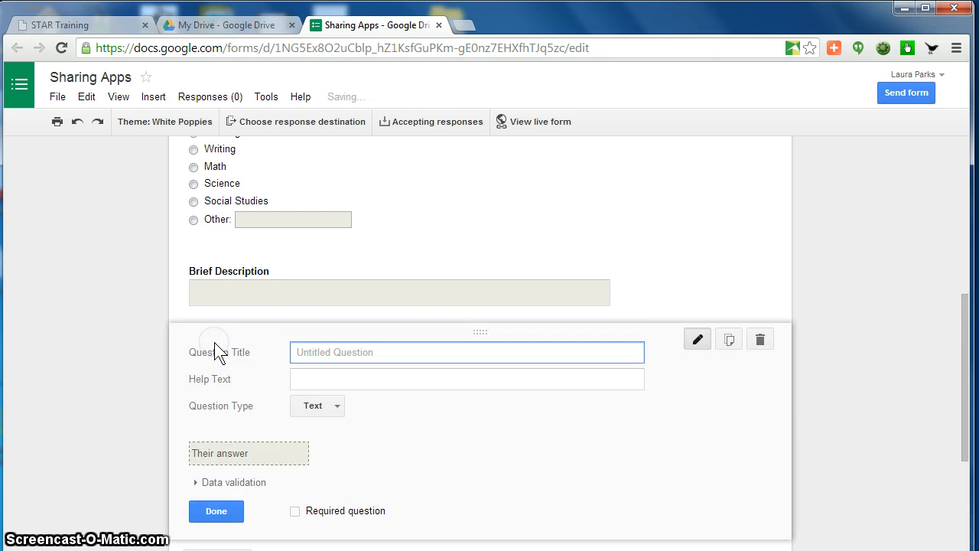
pyautogui.write('Sub')
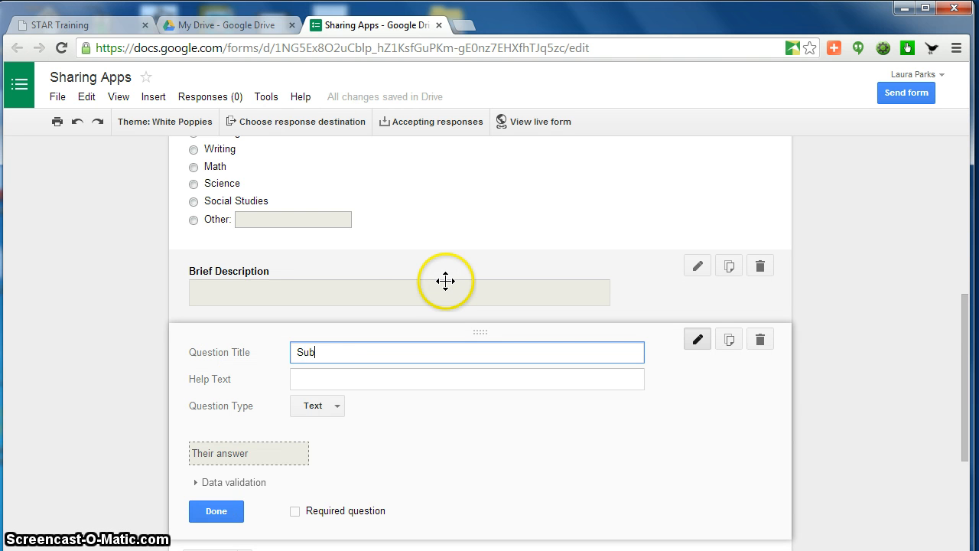
pyautogui.write('mitted by')
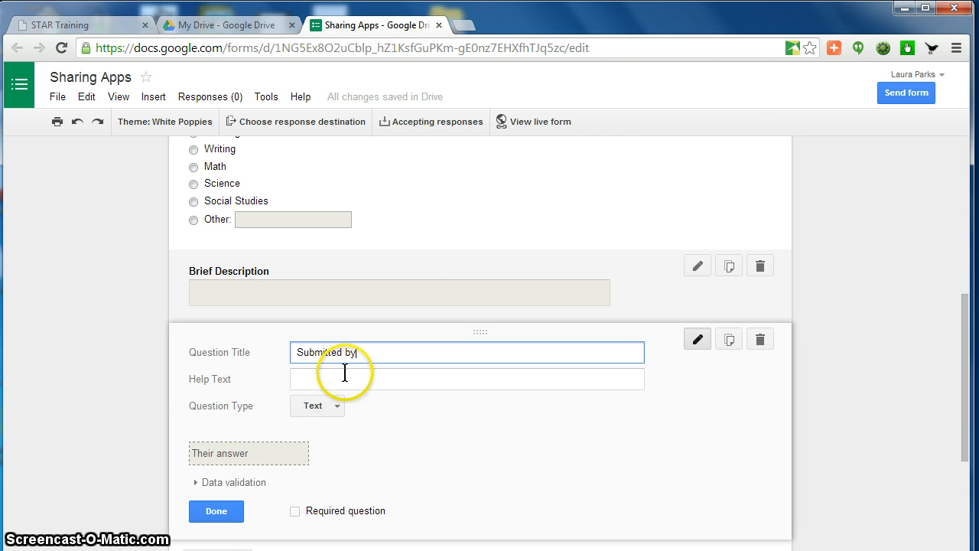
pyautogui.click(226, 508)
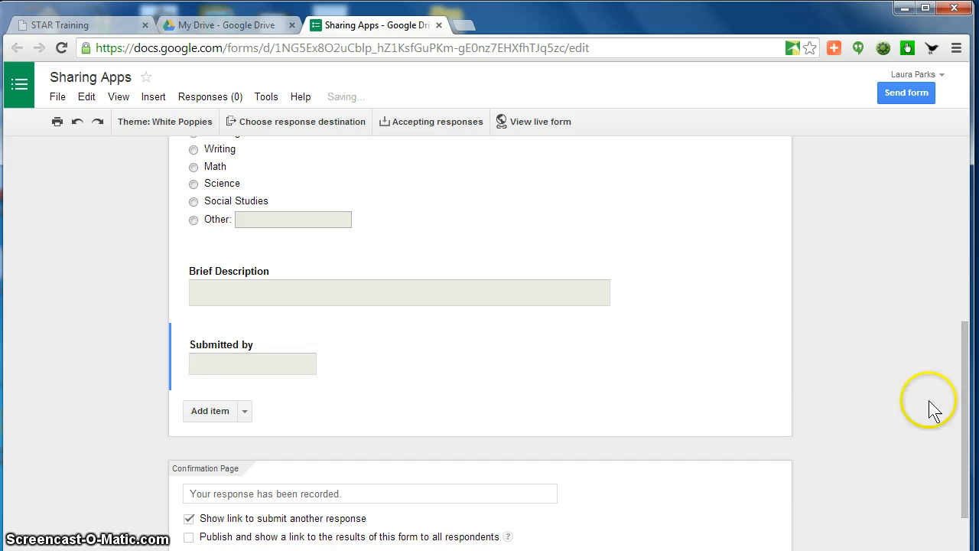
# Step: Set the response destination to a new spreadsheet named Sharing Apps (Responses) and create it
pyautogui.moveTo(956, 406); pyautogui.dragTo(923, 187)
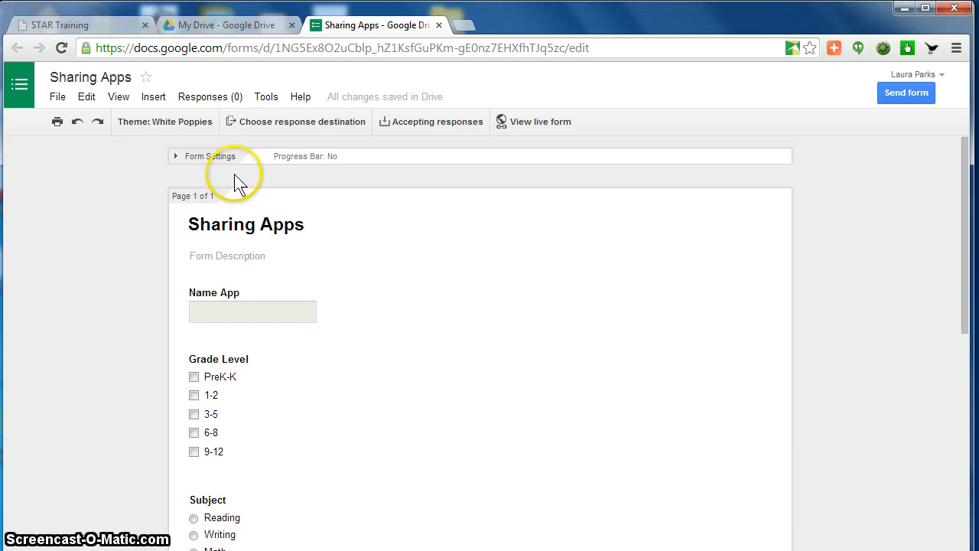
pyautogui.click(292, 121)
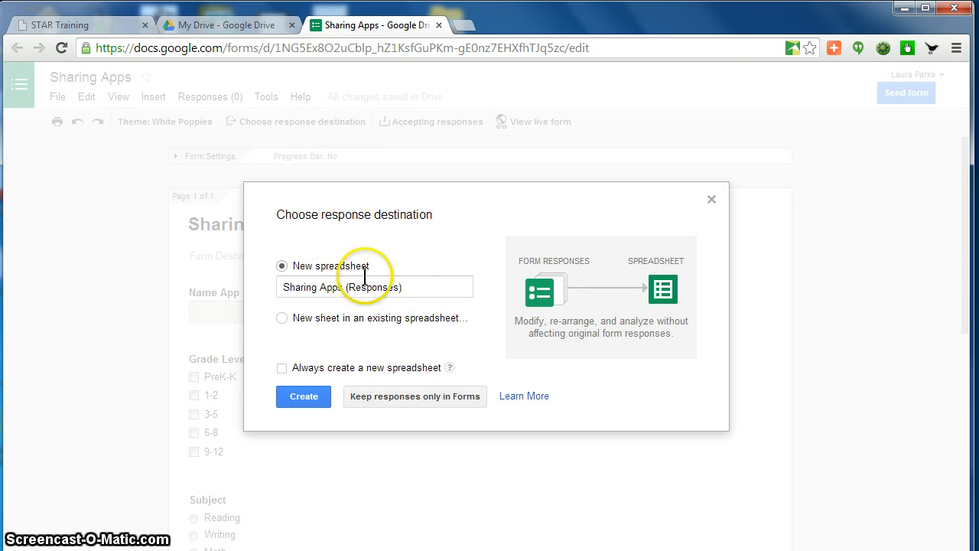
pyautogui.click(423, 285)
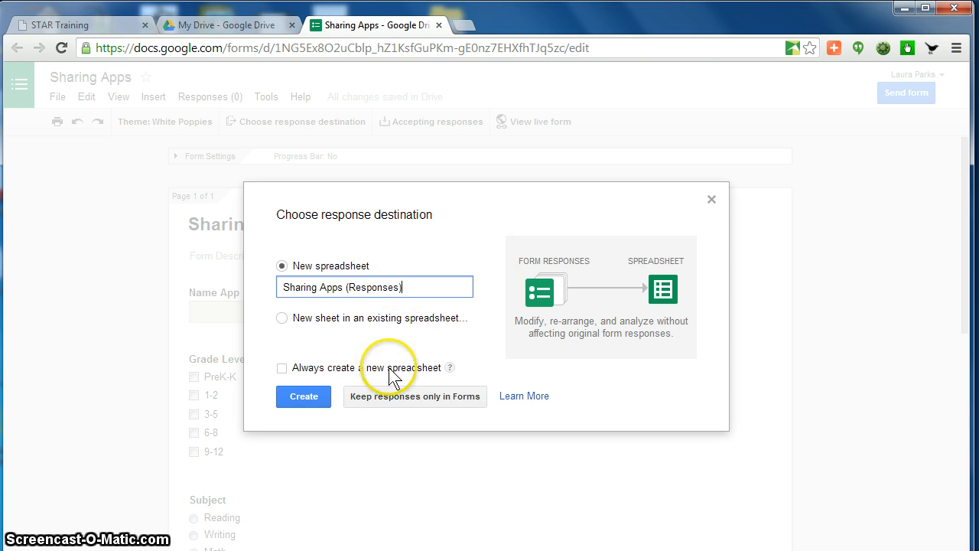
pyautogui.click(295, 397)
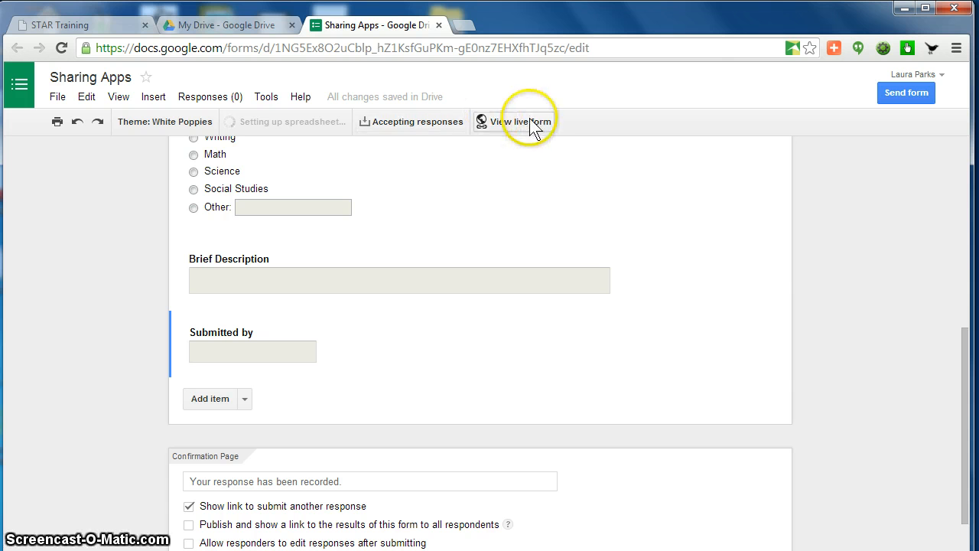
# Step: View the live Sharing Apps form to check its questions and return to editing the form
pyautogui.click(497, 120)
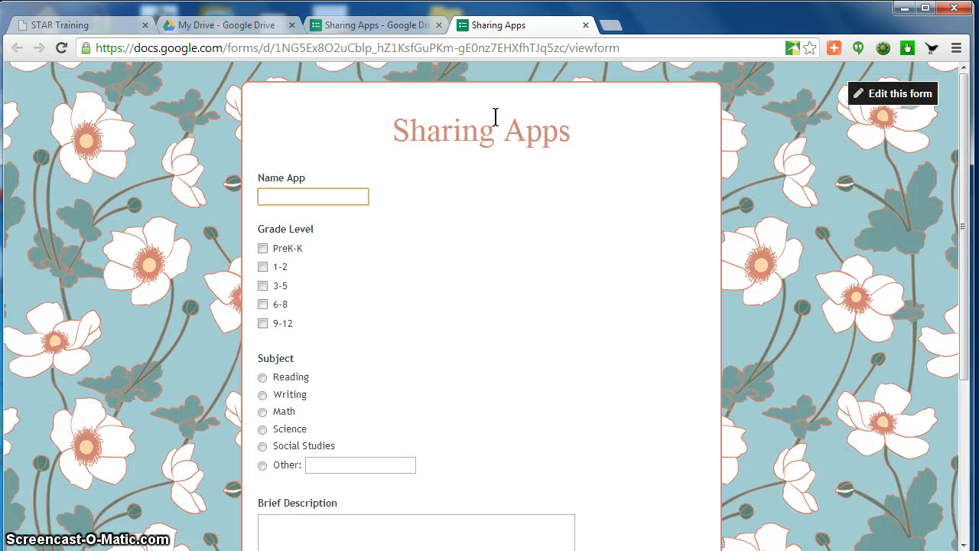
pyautogui.click(322, 192)
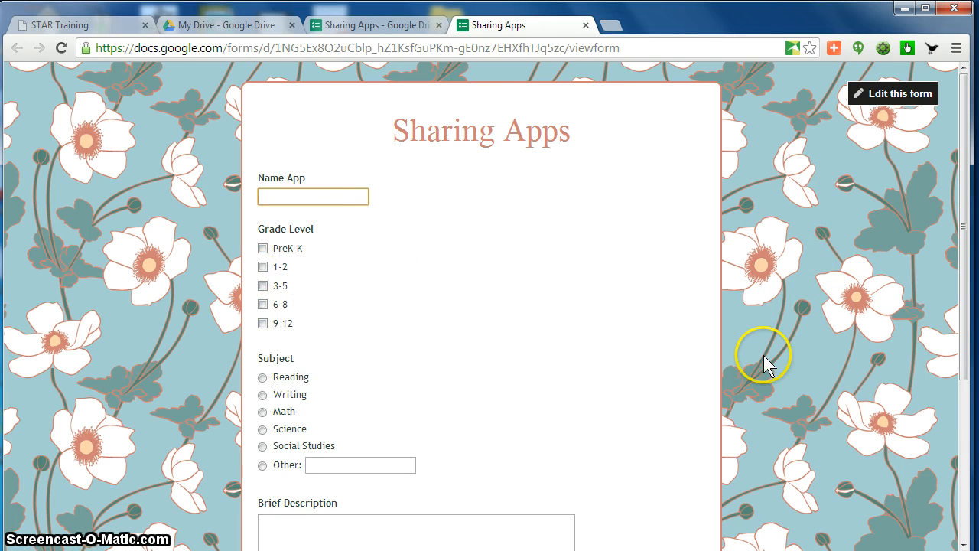
pyautogui.moveTo(954, 237); pyautogui.dragTo(922, 169)
pyautogui.click(895, 94)
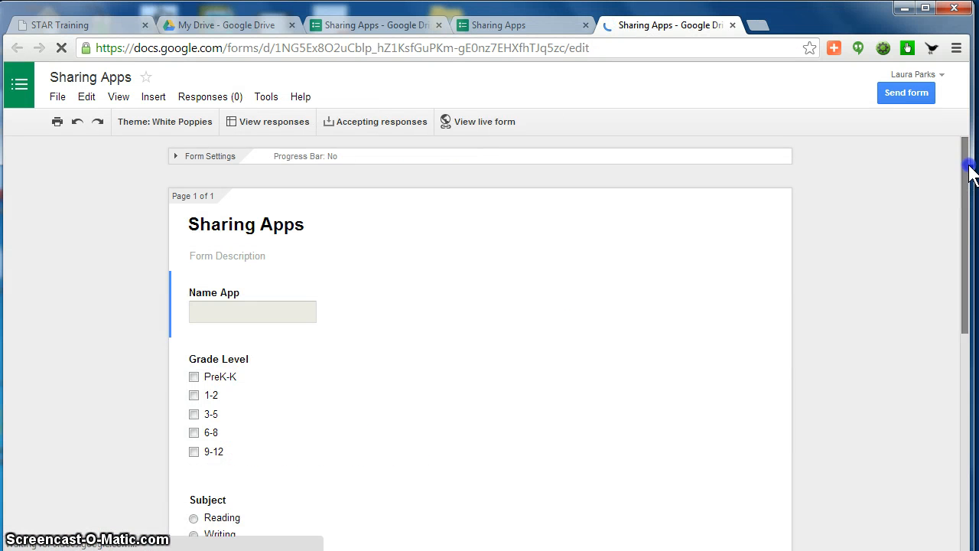
# Step: Set the confirmation message to "Thanks for sharing your app!" and enable publishing a link to the results for all respondents
pyautogui.scroll(-2, 963, 219)
pyautogui.moveTo(964, 230); pyautogui.dragTo(936, 427)
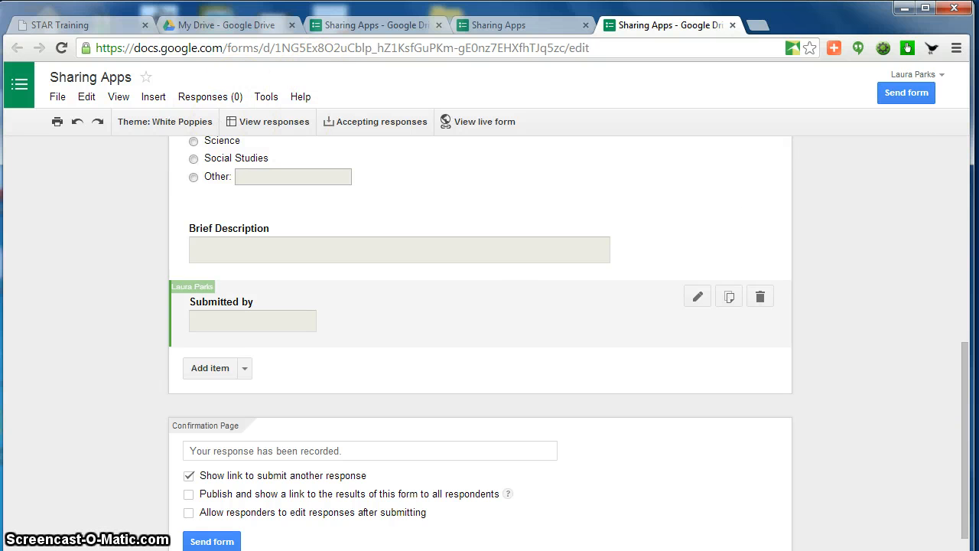
pyautogui.moveTo(968, 383); pyautogui.dragTo(968, 464)
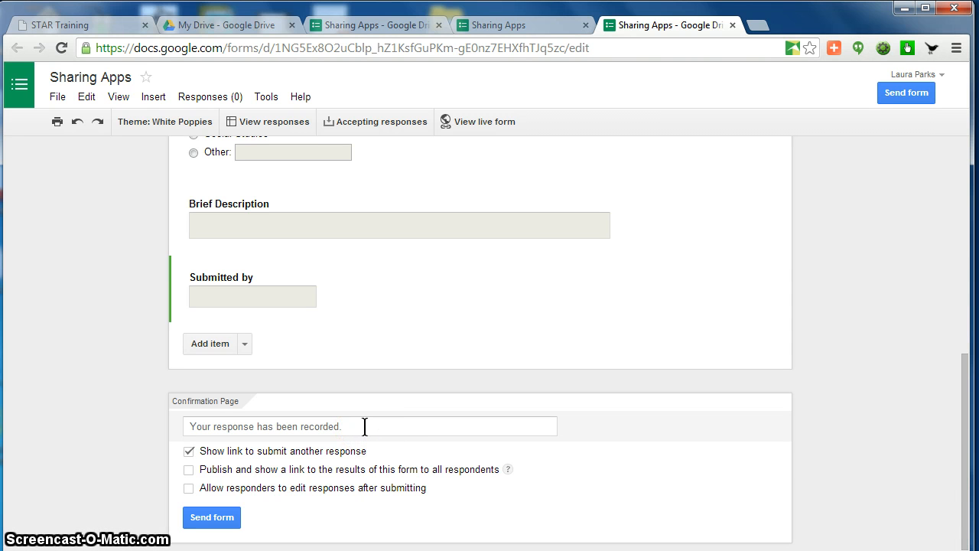
pyautogui.moveTo(365, 427); pyautogui.dragTo(167, 436)
pyautogui.write('Th')
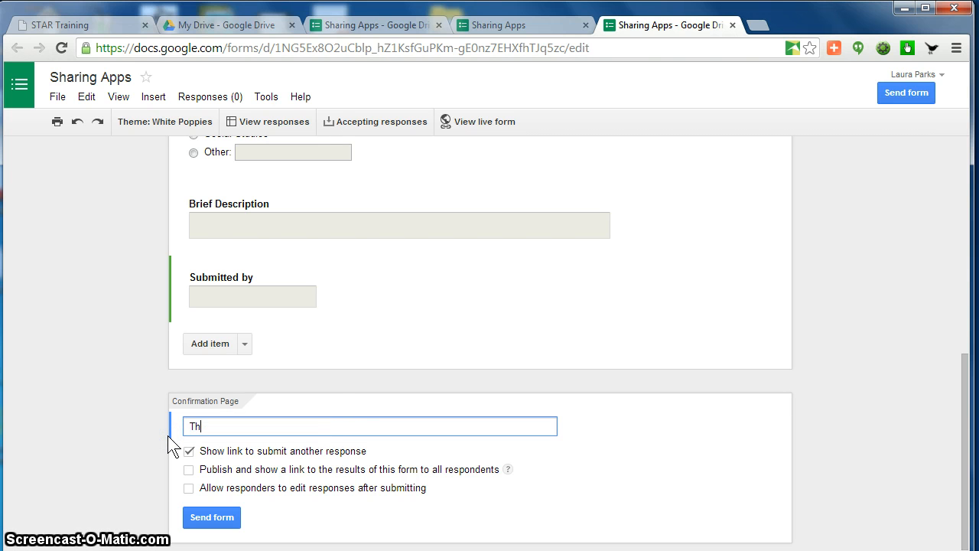
pyautogui.write('anks for sharing your app!')
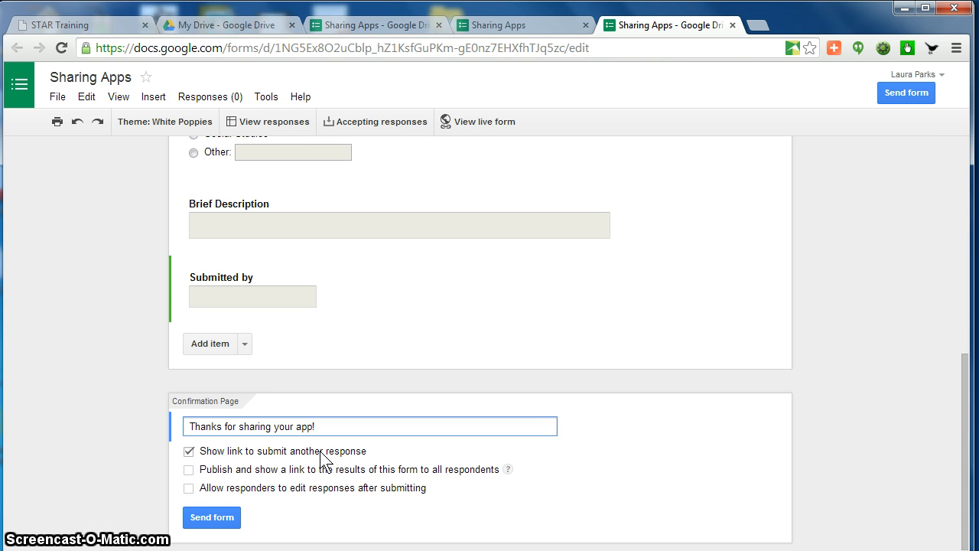
pyautogui.click(189, 470)
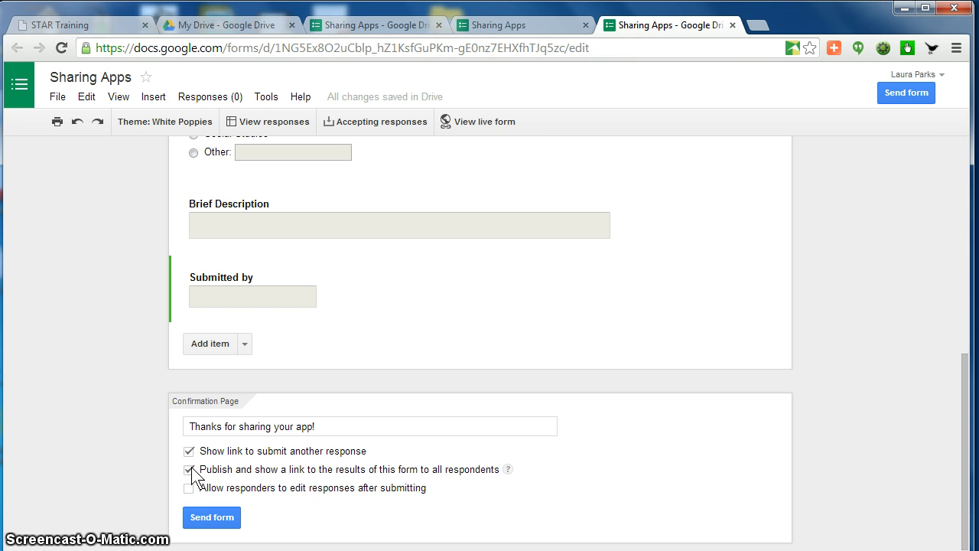
pyautogui.moveTo(961, 389); pyautogui.dragTo(962, 390)
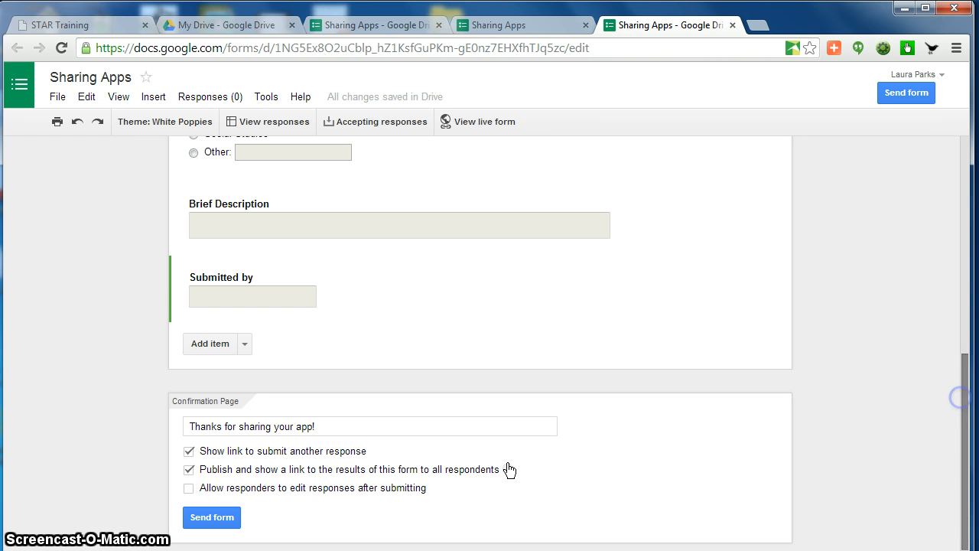
# Step: Open the form's sending options, select the link to share, and close the dialog
pyautogui.click(216, 518)
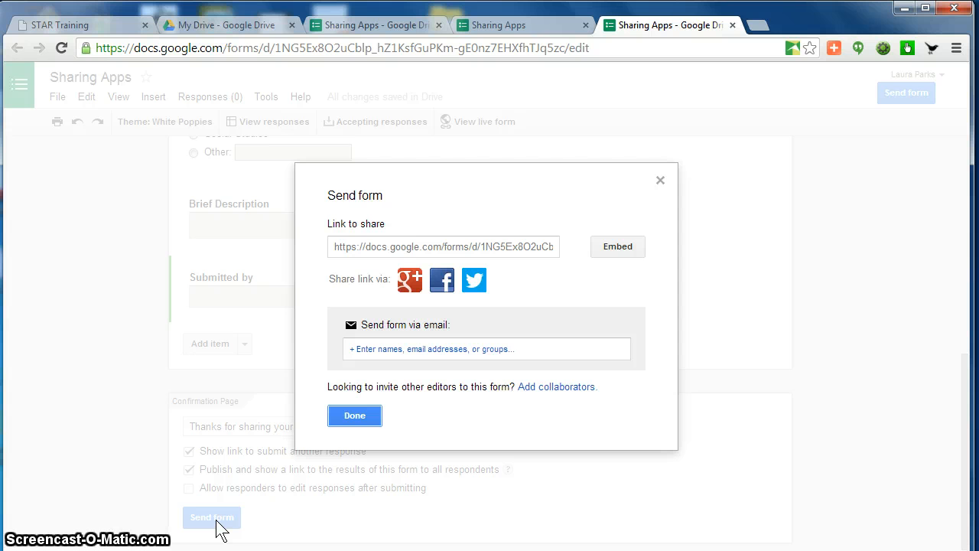
pyautogui.click(434, 242)
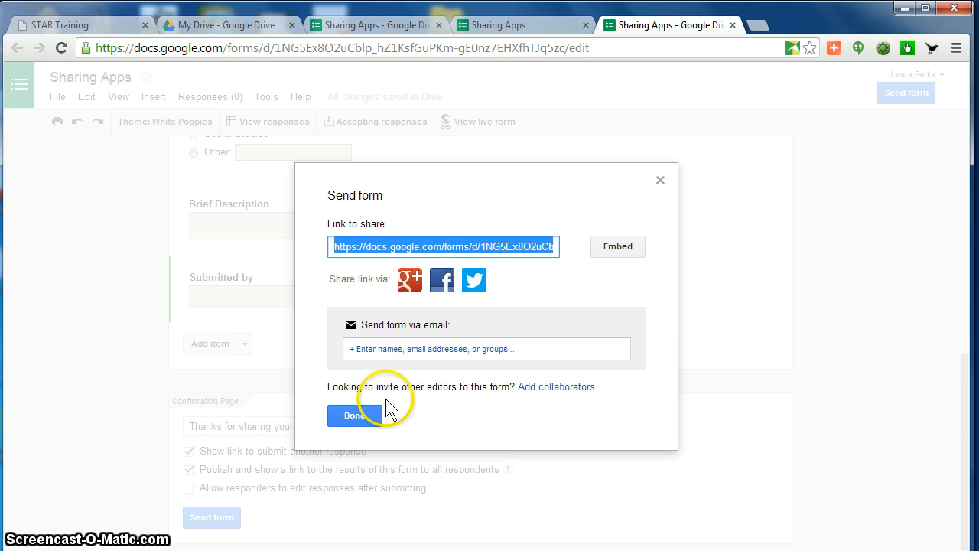
pyautogui.click(374, 418)
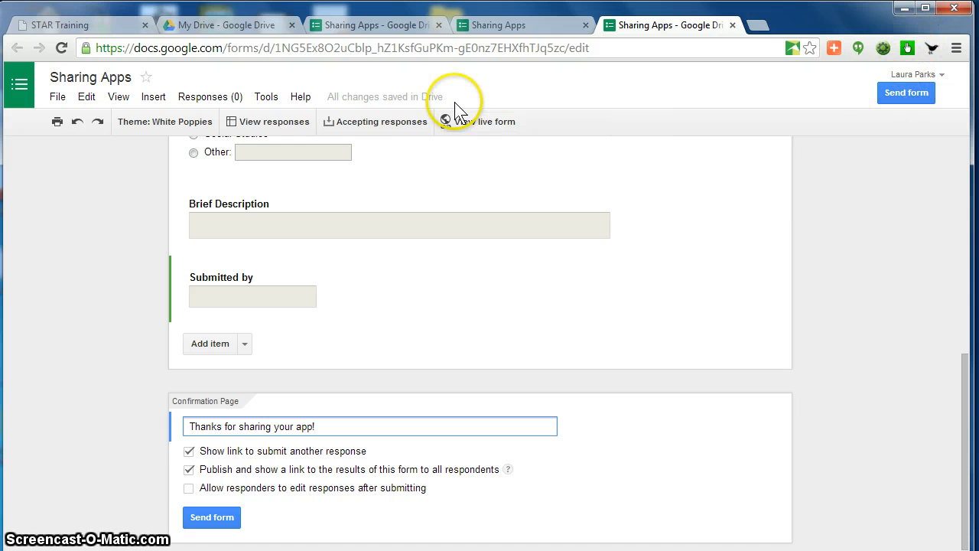
# Step: Open the live form and answer with app name iBooks, grade levels 6-8 and 9-12, and subject Reading
pyautogui.click(458, 123)
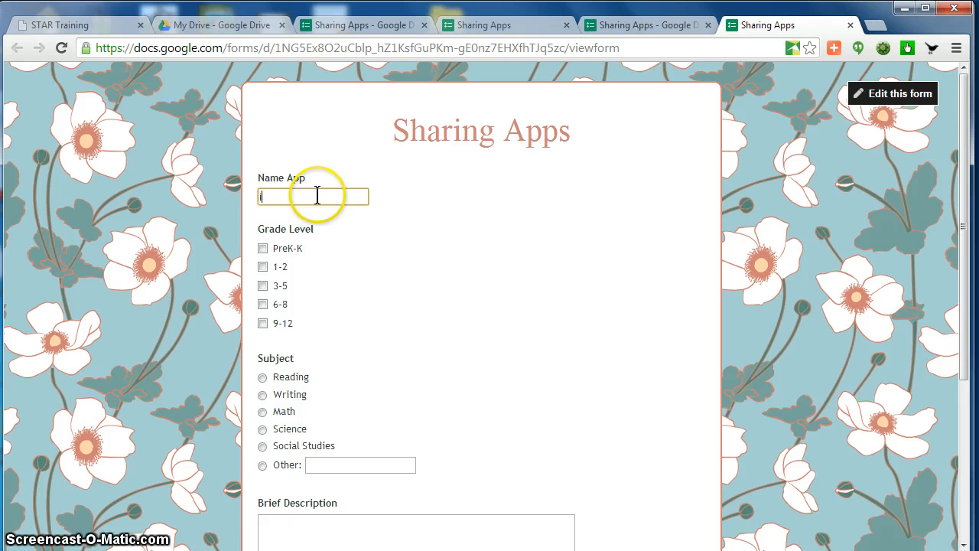
pyautogui.write('Books')
pyautogui.click(262, 304)
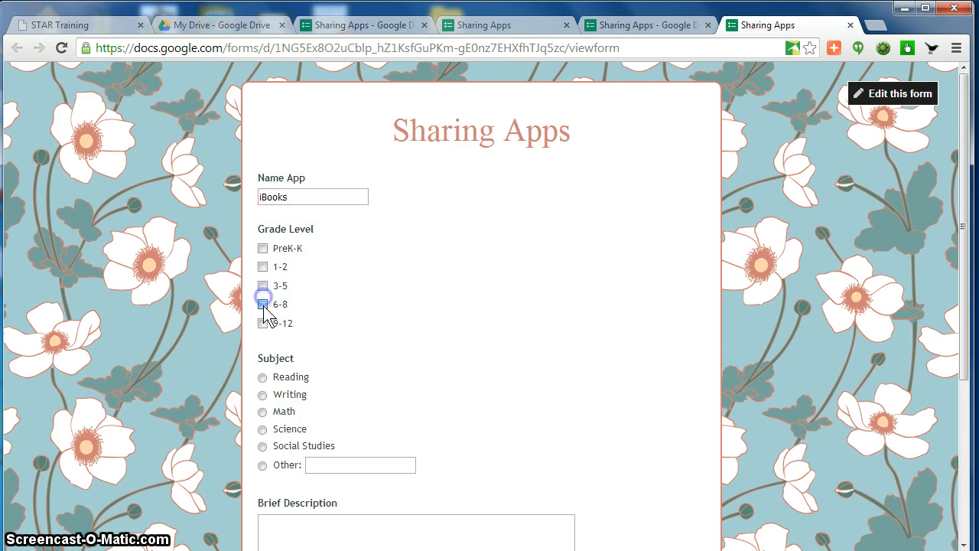
pyautogui.click(262, 322)
pyautogui.click(262, 377)
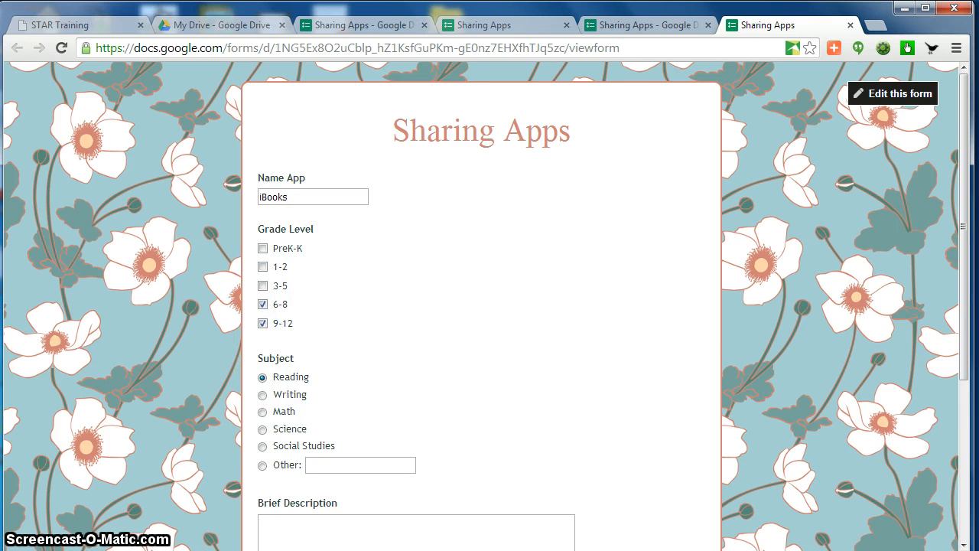
# Step: Enter "Read books, works with accessibility Features" as the brief description and fill in the submitter's first name
pyautogui.moveTo(961, 225); pyautogui.dragTo(961, 327)
pyautogui.click(497, 401)
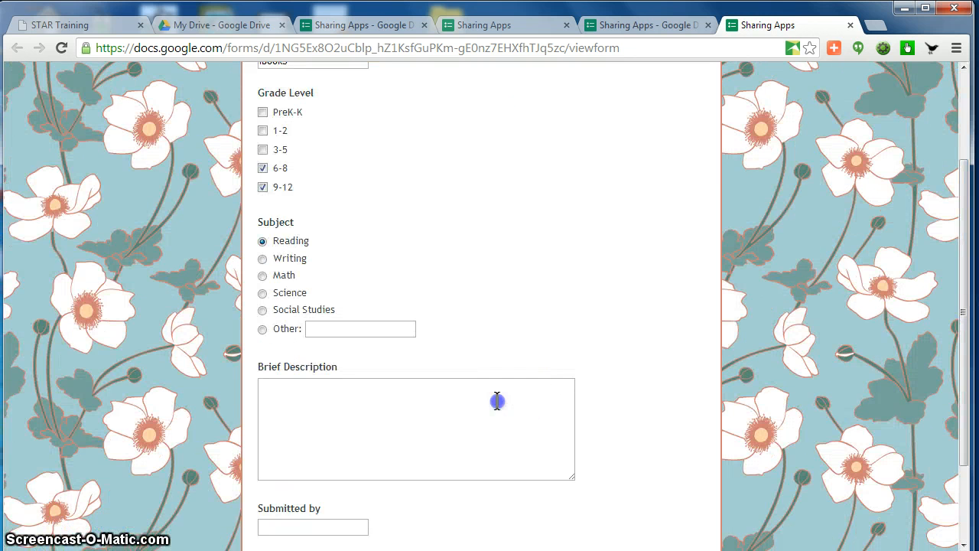
pyautogui.write('Read books, works with accessibility Features')
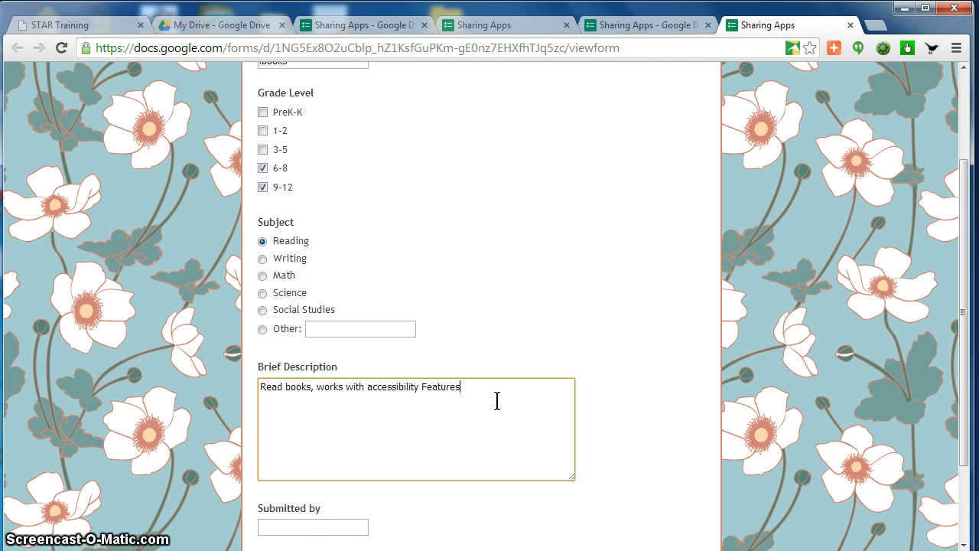
pyautogui.click(334, 528)
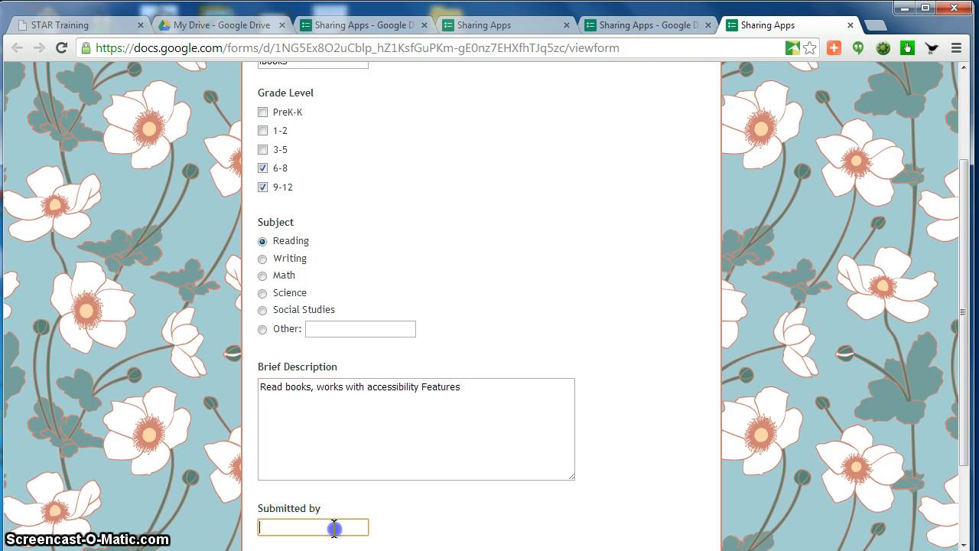
pyautogui.write('Laura')
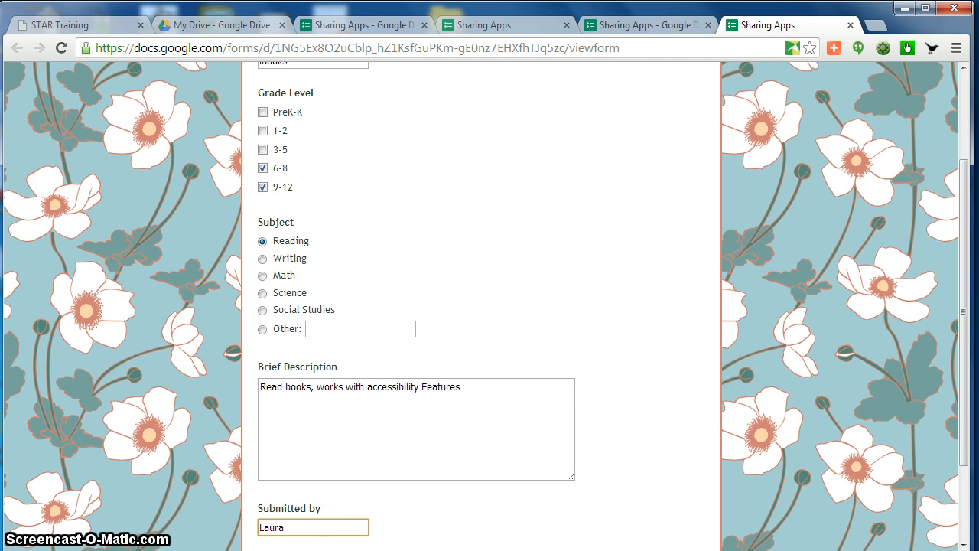
# Step: Submit the completed iBooks response and start another response to the form
pyautogui.scroll(-3, 963, 459)
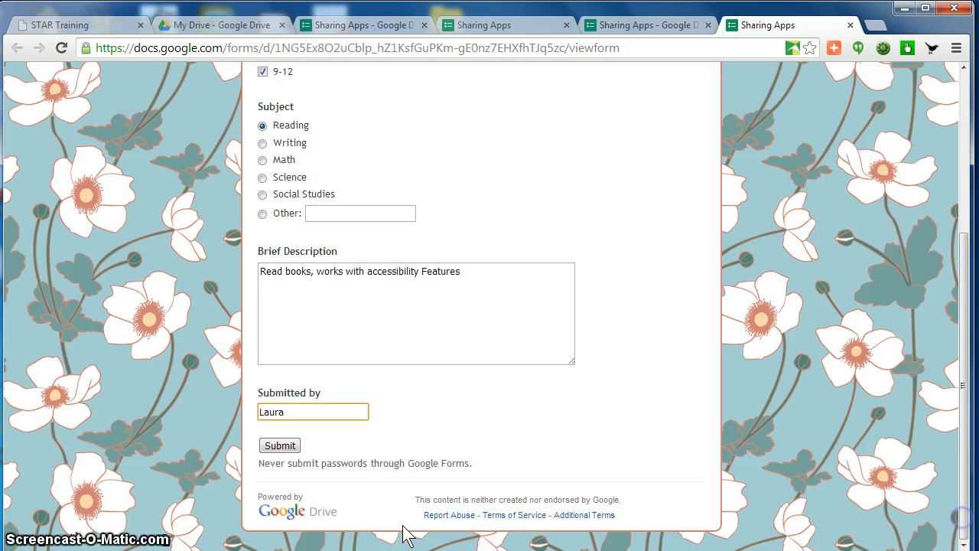
pyautogui.click(270, 448)
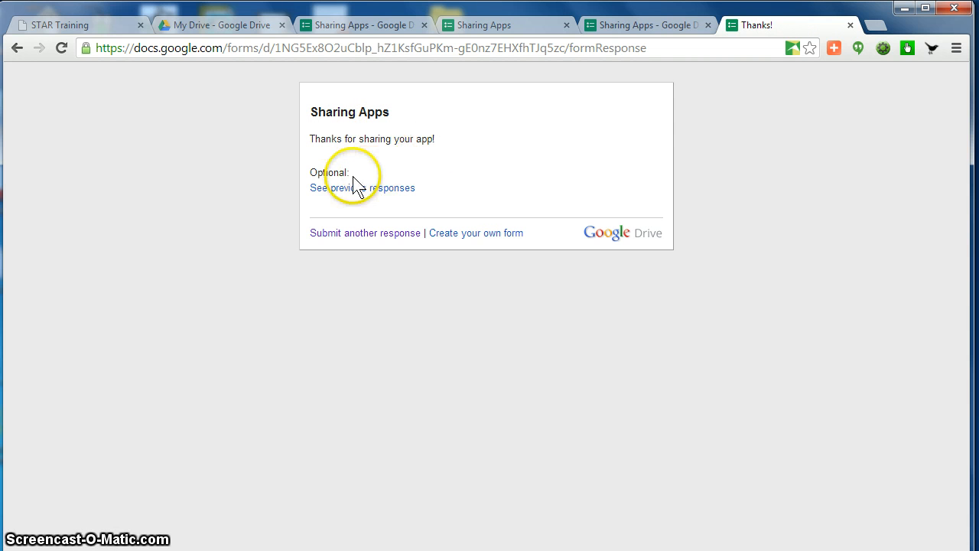
pyautogui.click(370, 239)
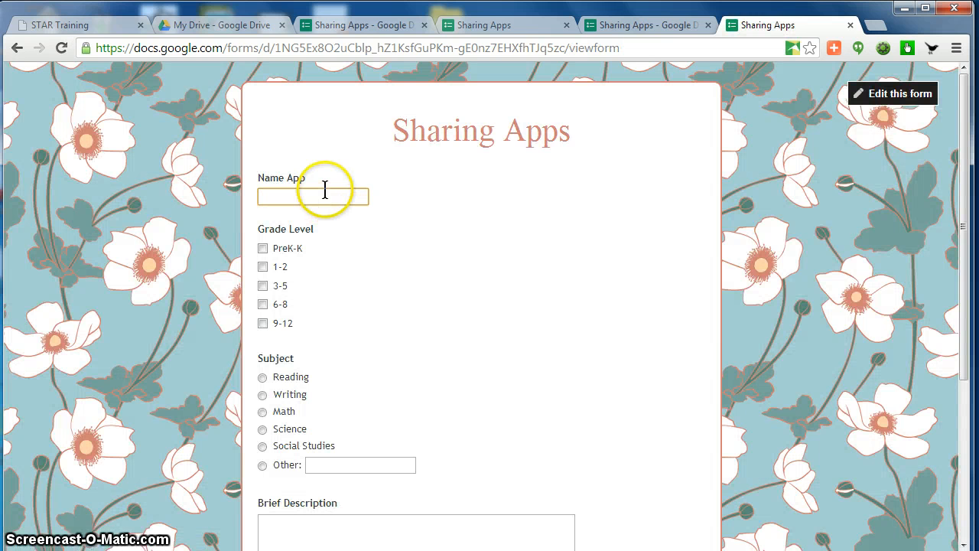
# Step: Enter Autism Apps as the app name and select all grade levels from PreK-K through 9-12
pyautogui.click(325, 196)
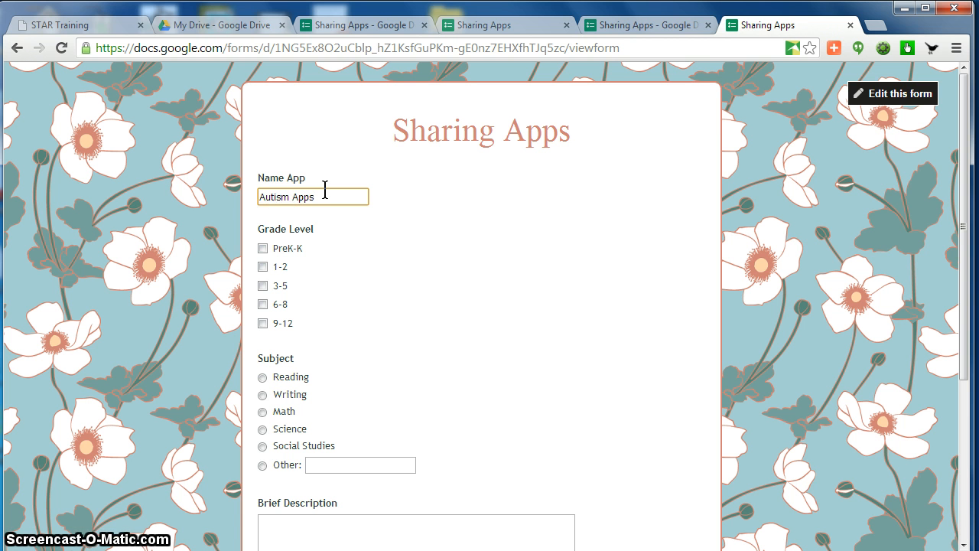
pyautogui.click(262, 248)
pyautogui.click(263, 266)
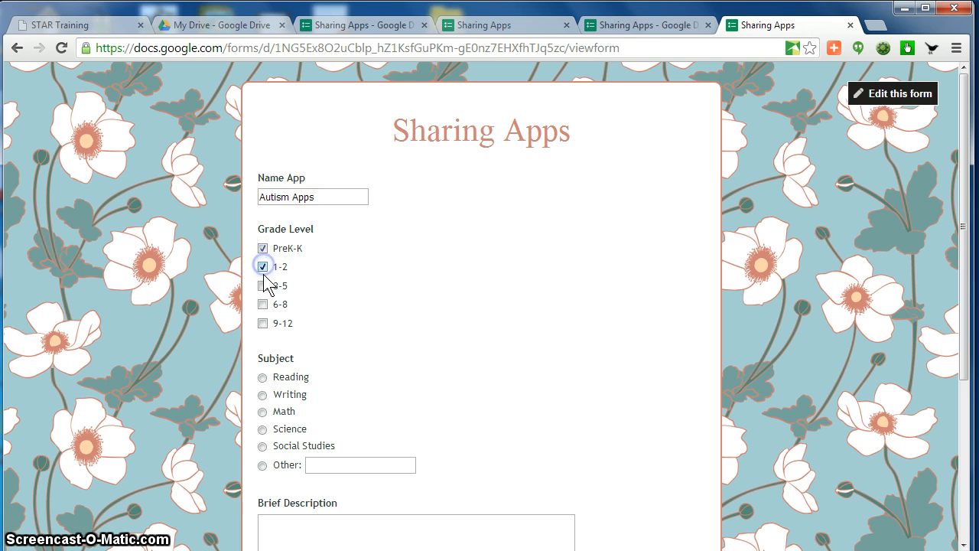
pyautogui.click(262, 286)
pyautogui.click(263, 304)
pyautogui.click(263, 323)
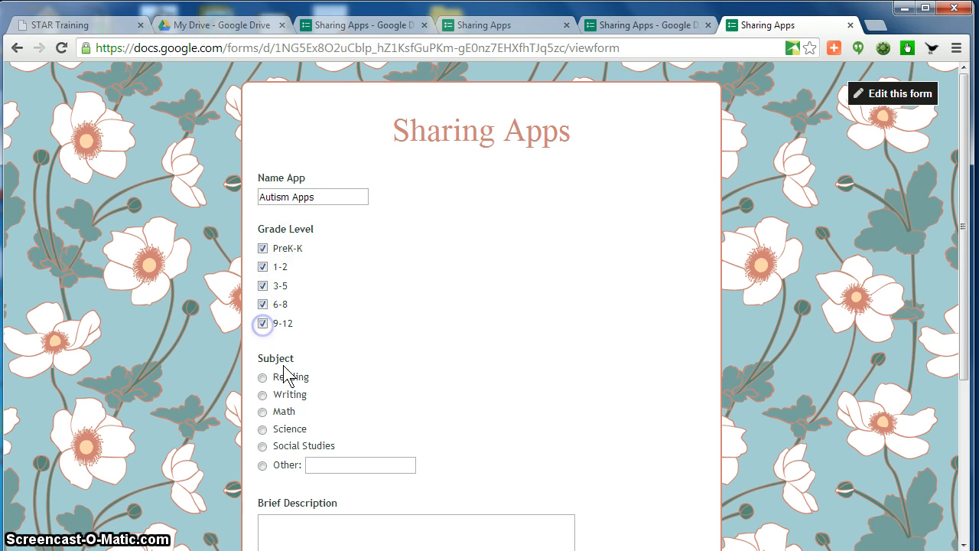
# Step: Choose Other as the subject and specify it as "App to Find Apps"
pyautogui.click(262, 465)
pyautogui.click(327, 464)
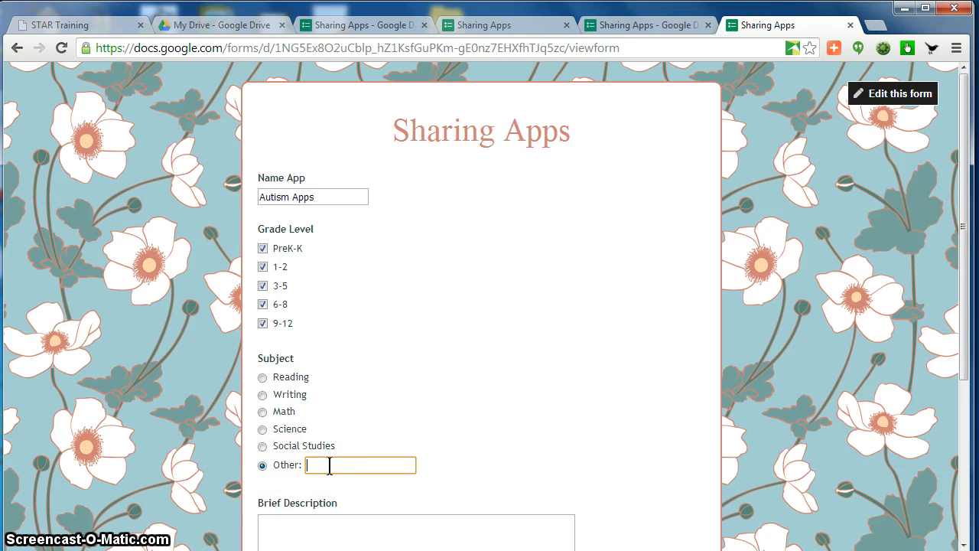
pyautogui.write('App to Fin')
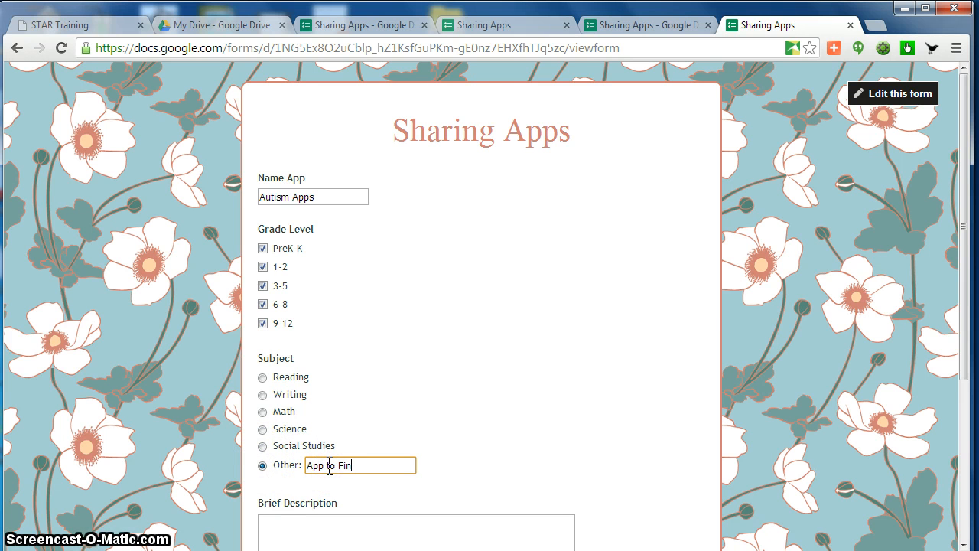
pyautogui.write('d Apps')
# Step: Enter "Various categories of apps that are helpful for individuals with autism." as the brief description
pyautogui.click(329, 522)
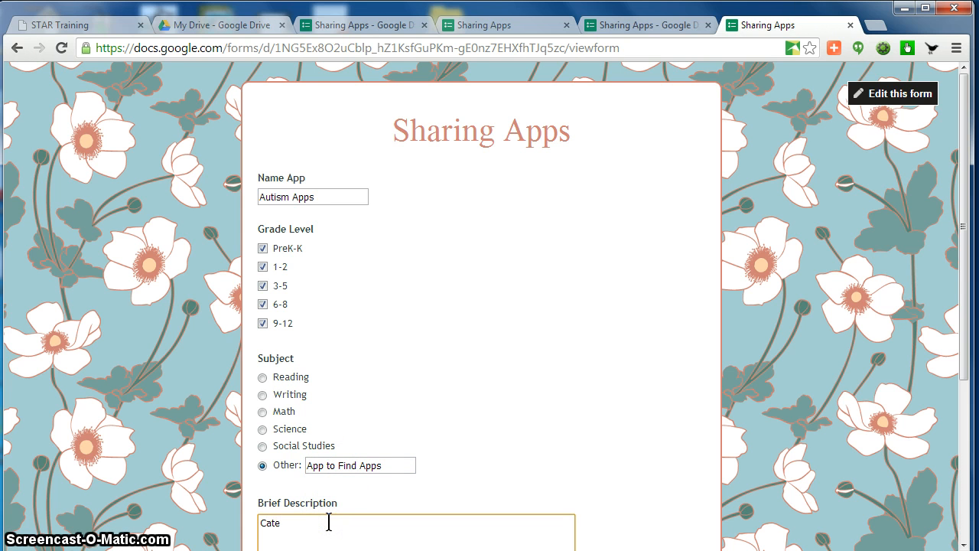
pyautogui.write('Various c')
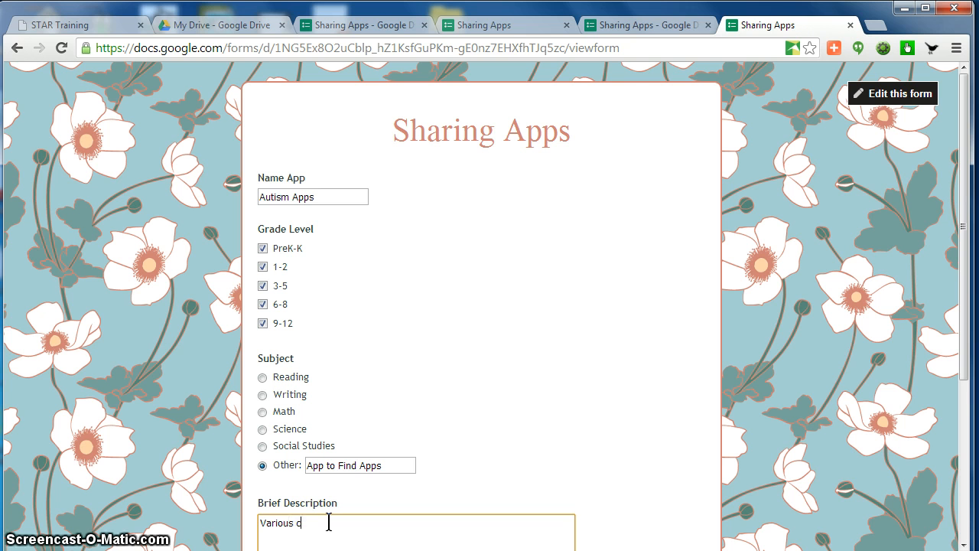
pyautogui.write('ategories o')
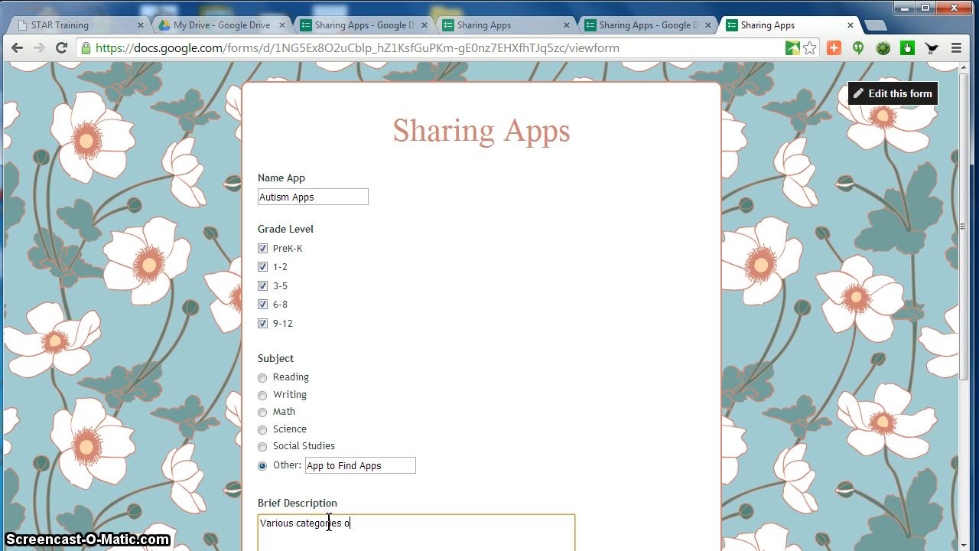
pyautogui.write('f apps that are h')
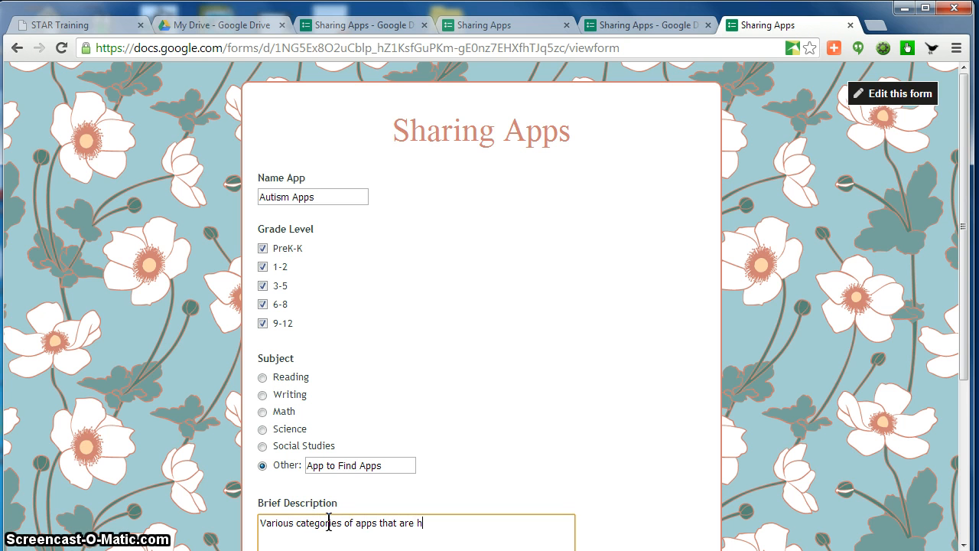
pyautogui.write('elpful')
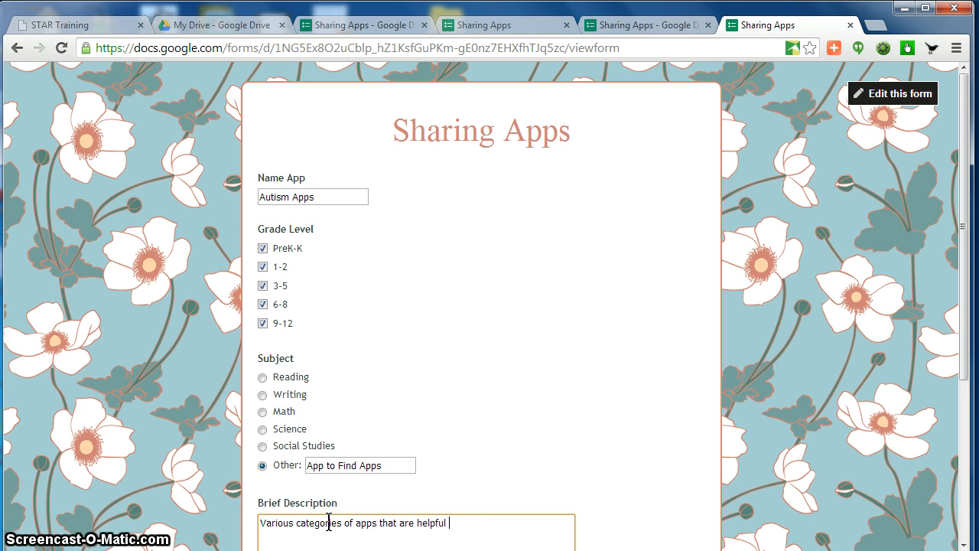
pyautogui.write(' for individuals with autism.')
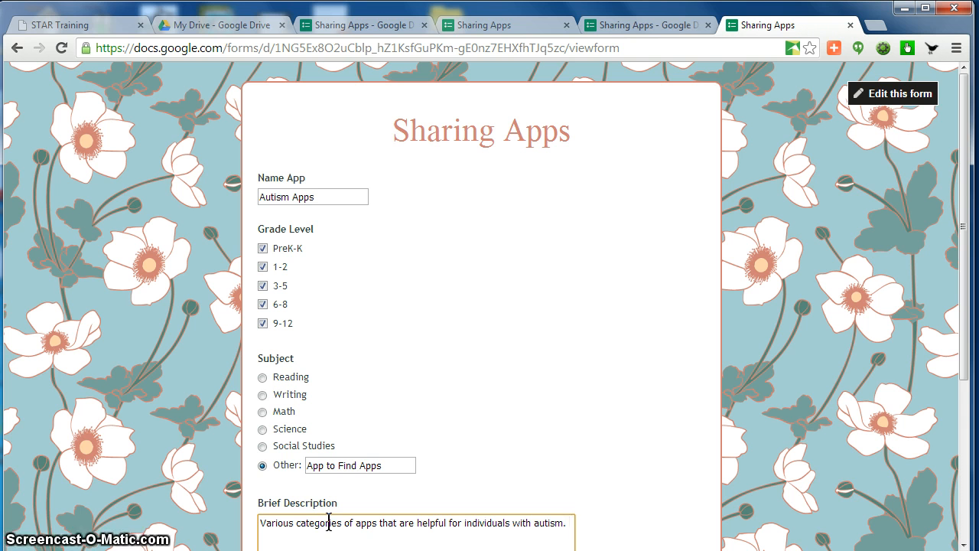
# Step: Submit the Autism Apps response with the Submitted by field left blank
pyautogui.moveTo(964, 339); pyautogui.dragTo(964, 460)
pyautogui.click(326, 479)
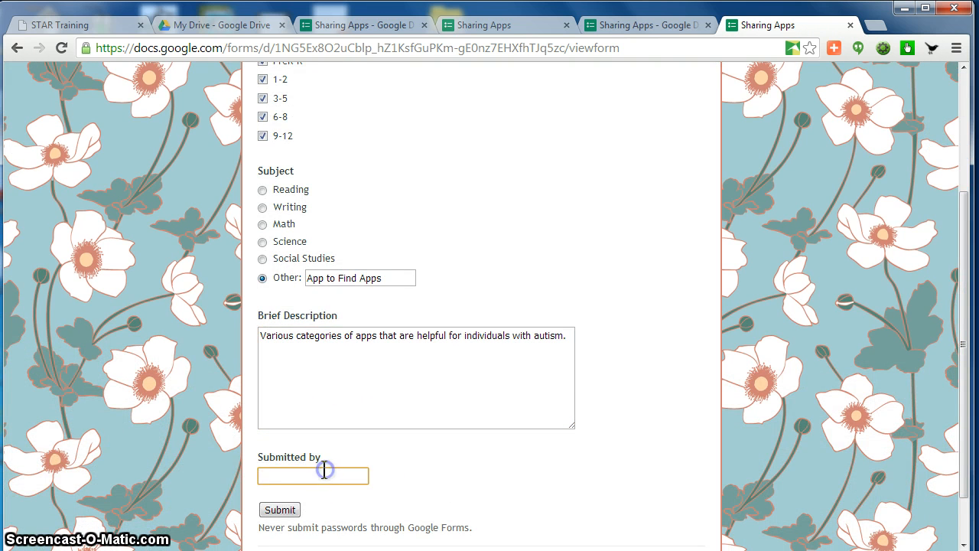
pyautogui.click(281, 510)
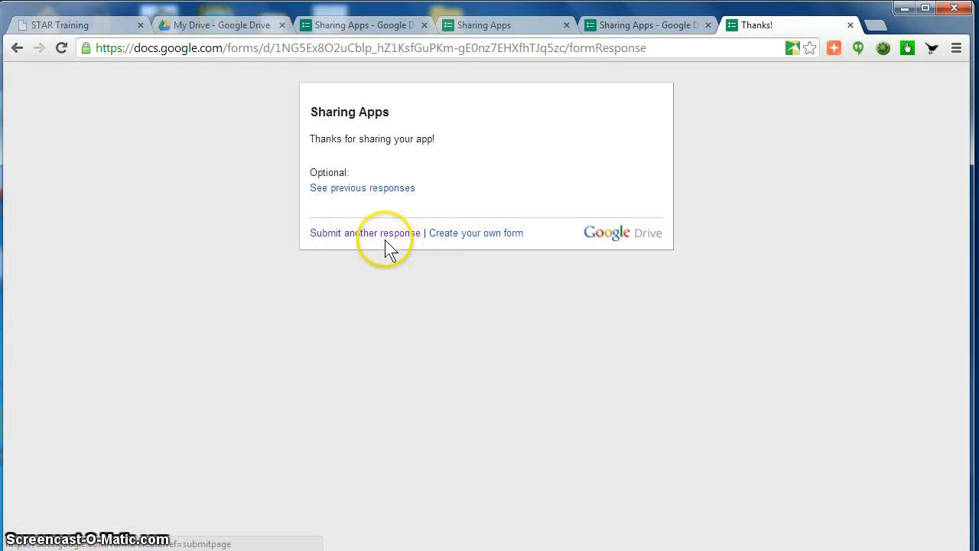
# Step: Look over the summary of previous responses and open the spreadsheet with all responses
pyautogui.click(394, 191)
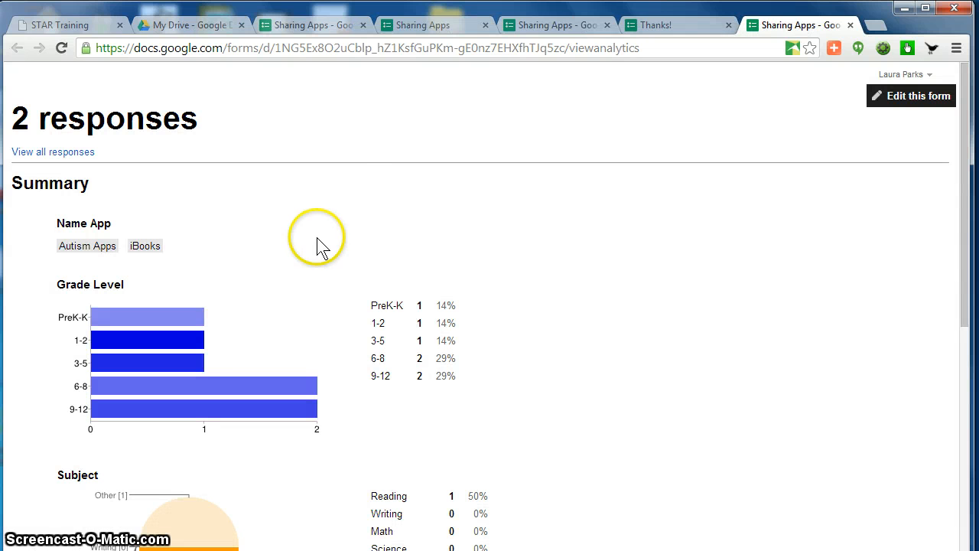
pyautogui.moveTo(961, 212); pyautogui.dragTo(963, 254)
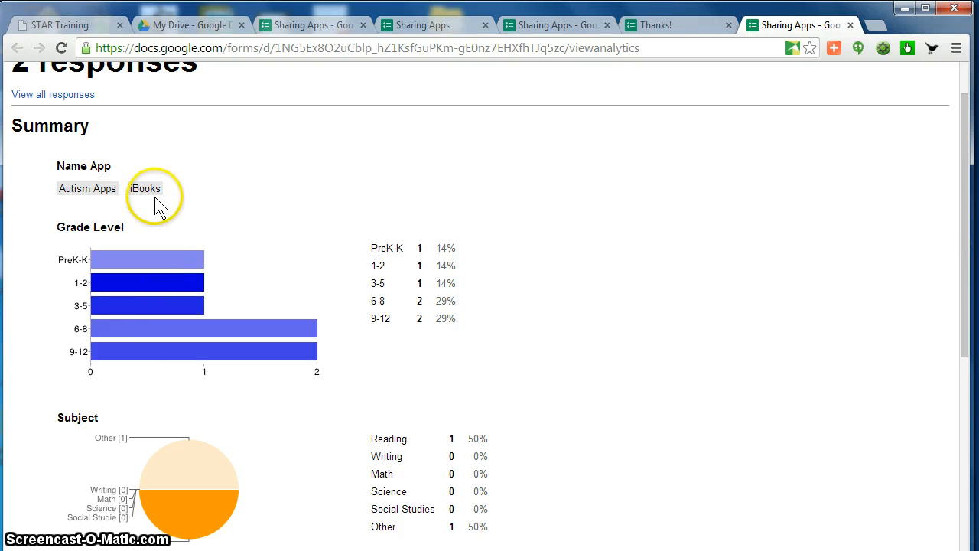
pyautogui.moveTo(962, 359); pyautogui.dragTo(926, 299)
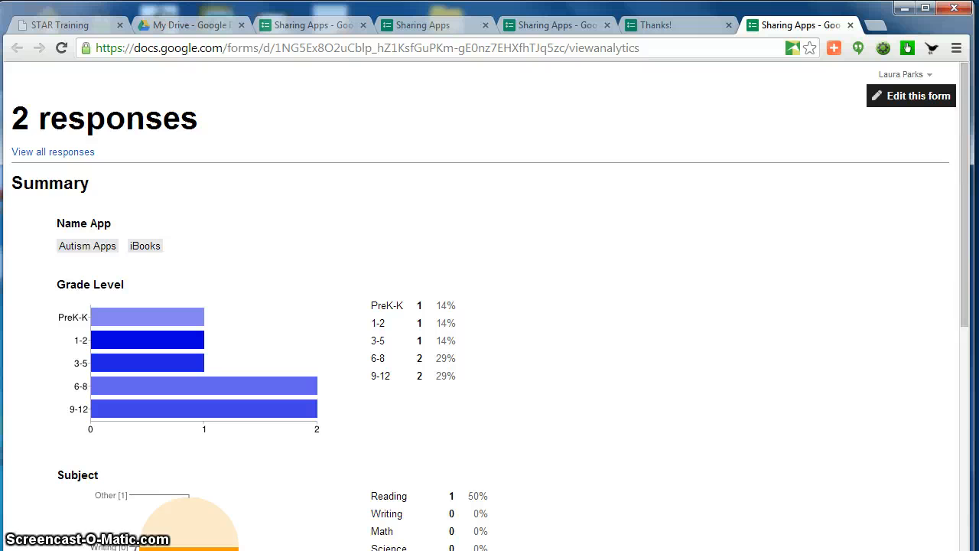
pyautogui.click(68, 154)
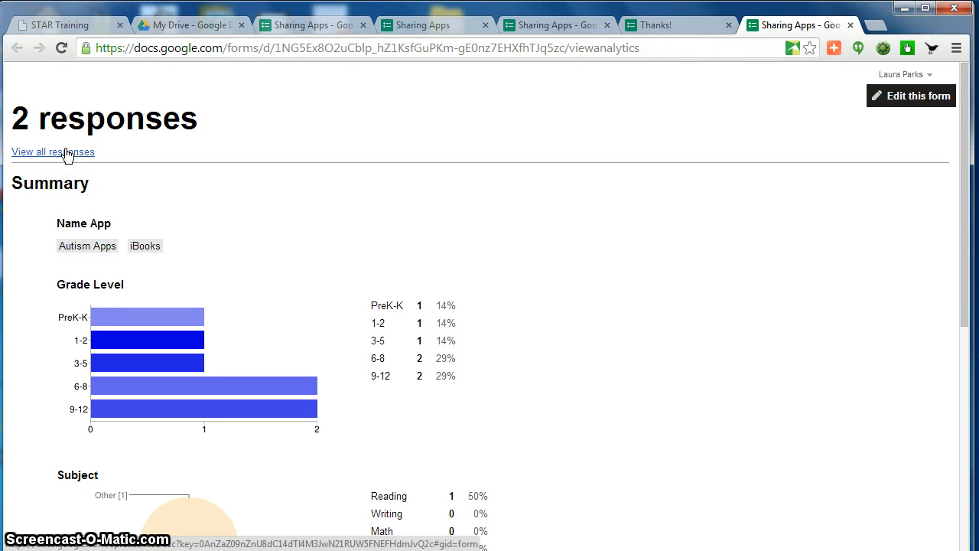
pyautogui.click(67, 153)
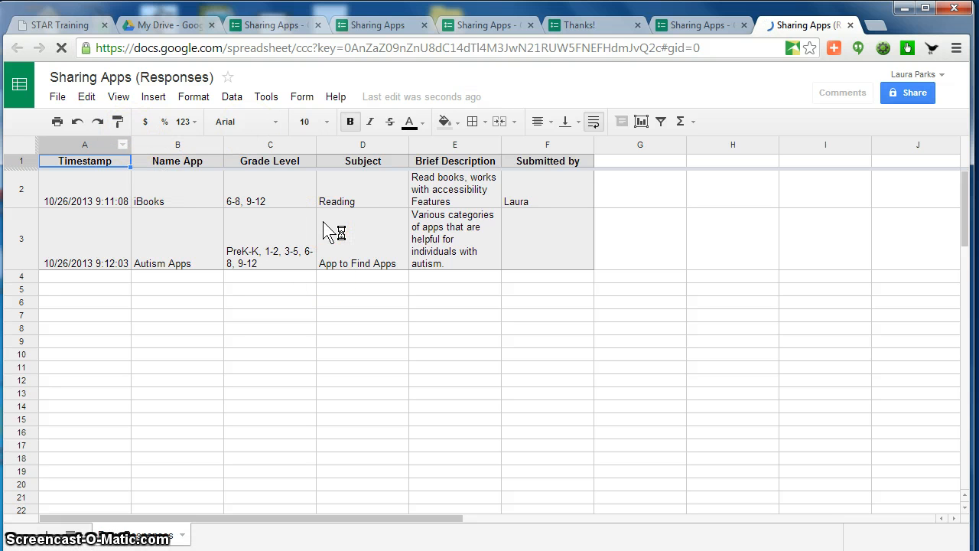
# Step: Hide the Timestamp and Submitted by columns in the responses spreadsheet
pyautogui.click(124, 145)
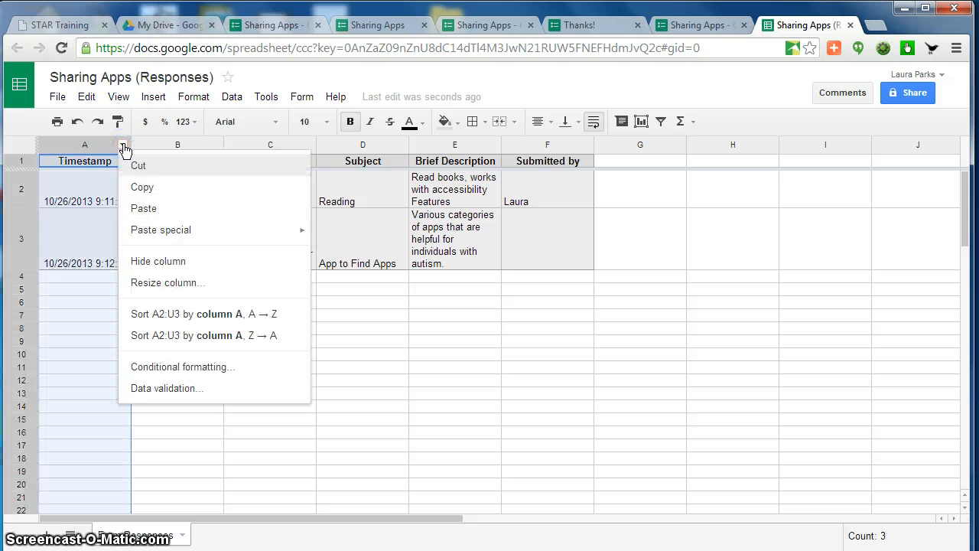
pyautogui.click(154, 261)
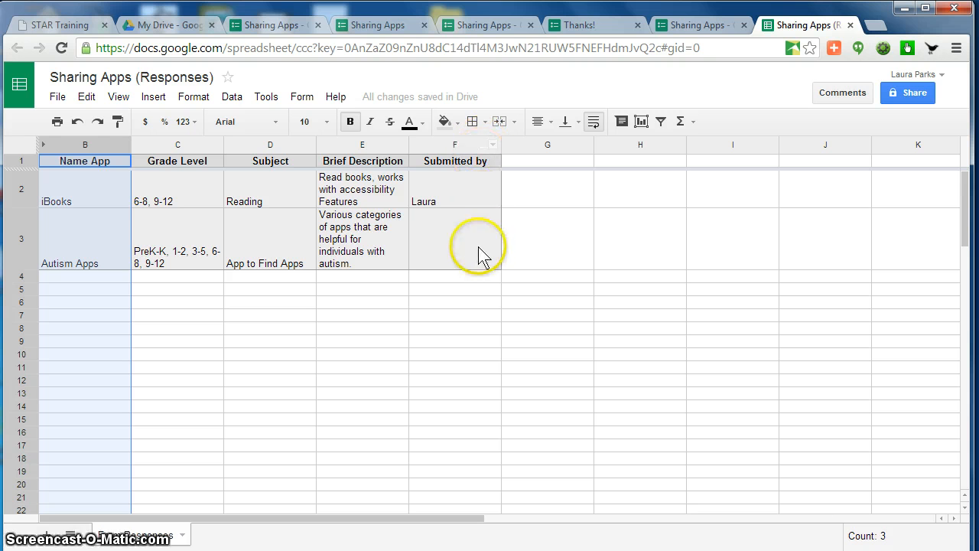
pyautogui.click(494, 146)
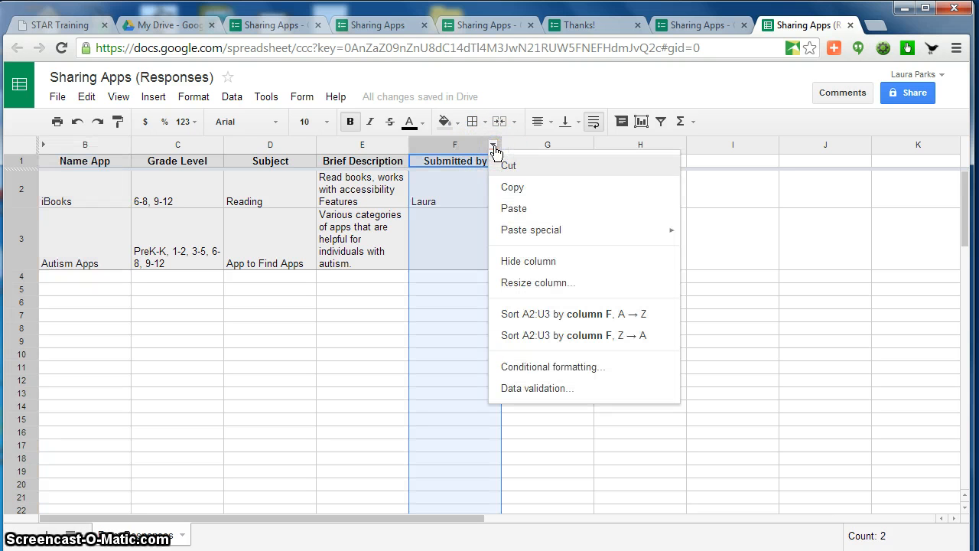
pyautogui.click(533, 264)
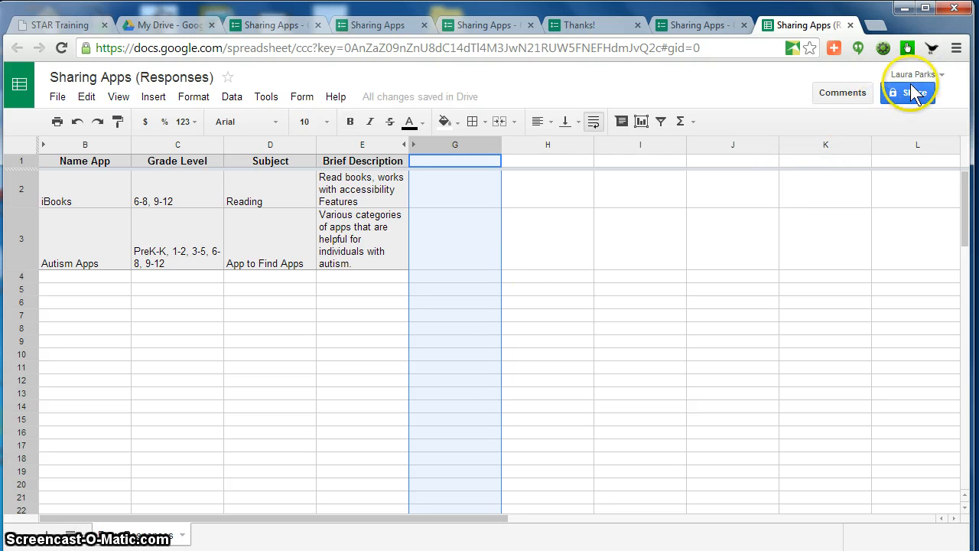
# Step: Share the responses spreadsheet as Public on the web with view-only access, save the setting and close the sharing dialog
pyautogui.click(912, 92)
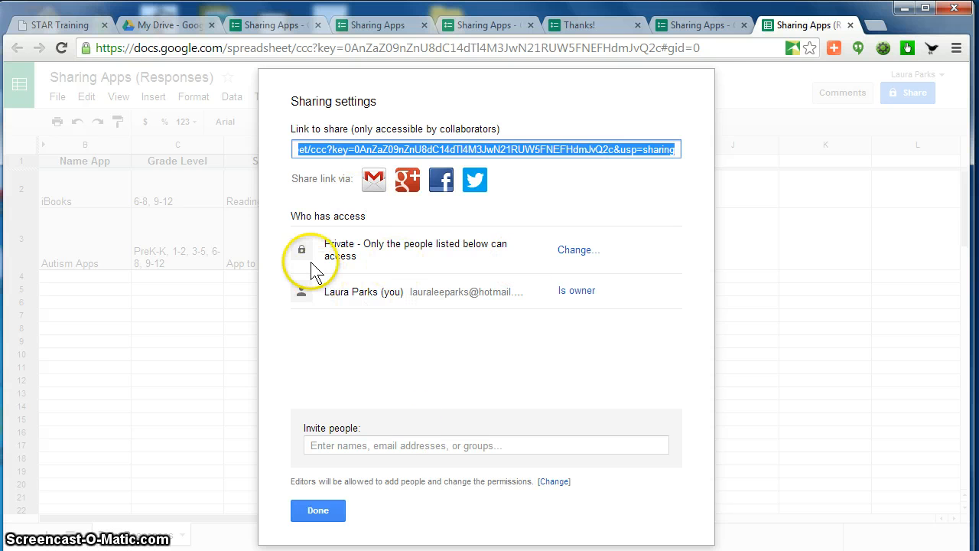
pyautogui.click(567, 252)
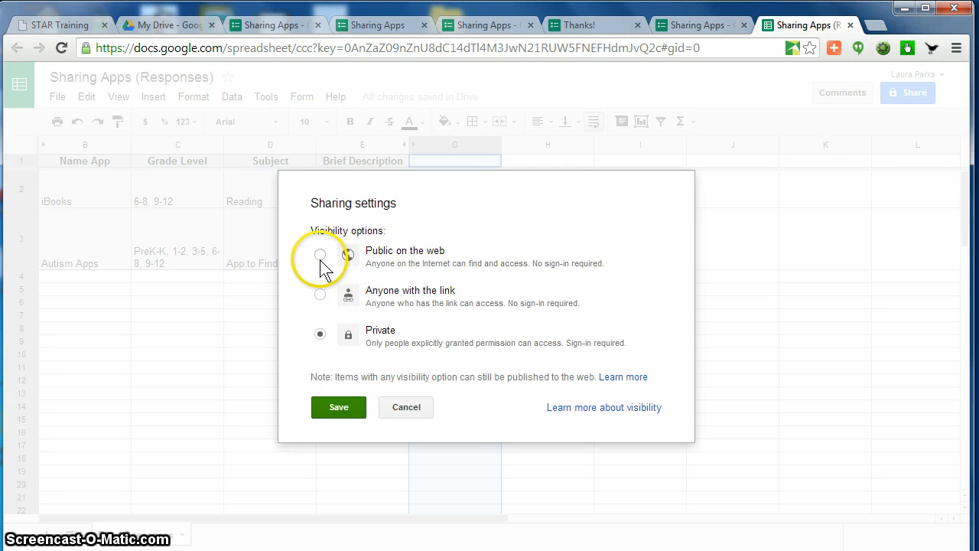
pyautogui.click(320, 255)
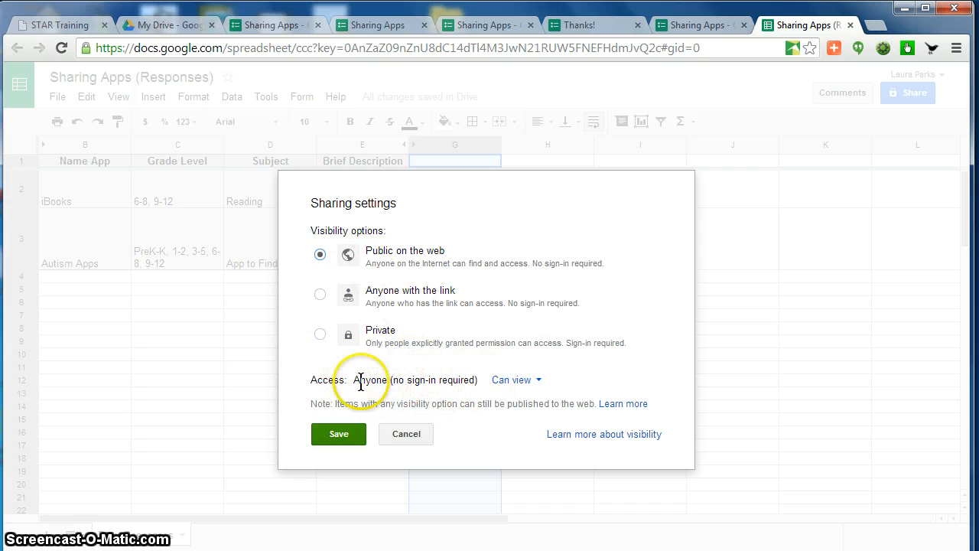
pyautogui.click(539, 381)
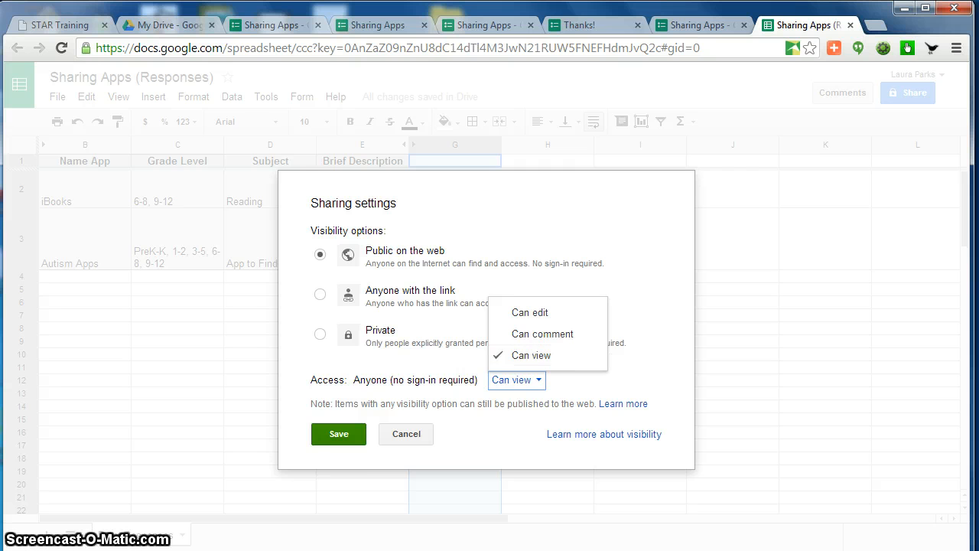
pyautogui.click(336, 436)
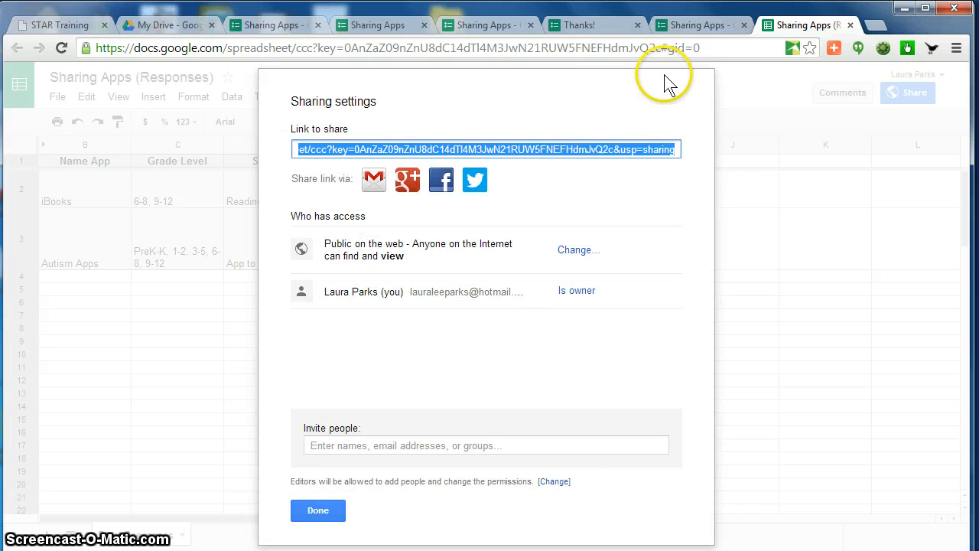
pyautogui.click(326, 514)
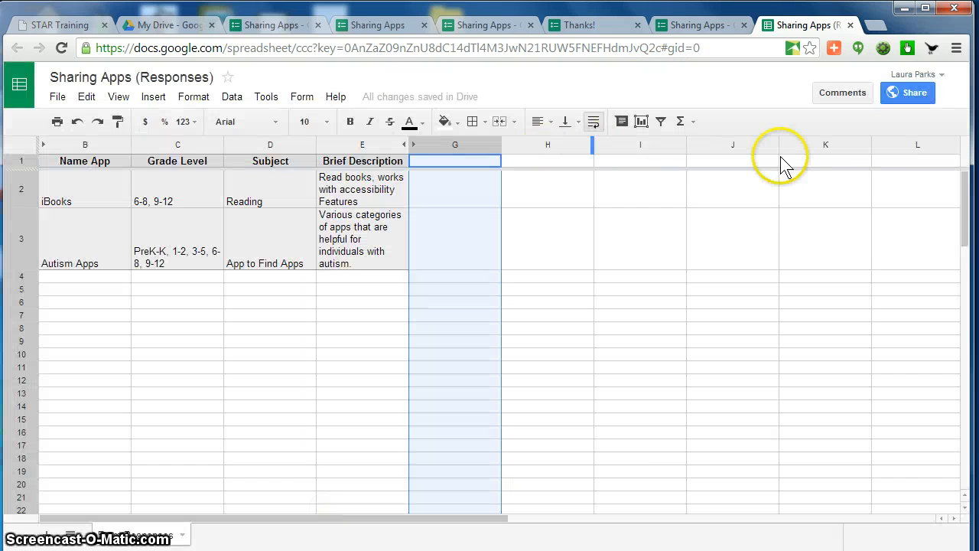
# Step: Revisit the response summary, return to the responses spreadsheet and open the linked form's sending options
pyautogui.click(708, 26)
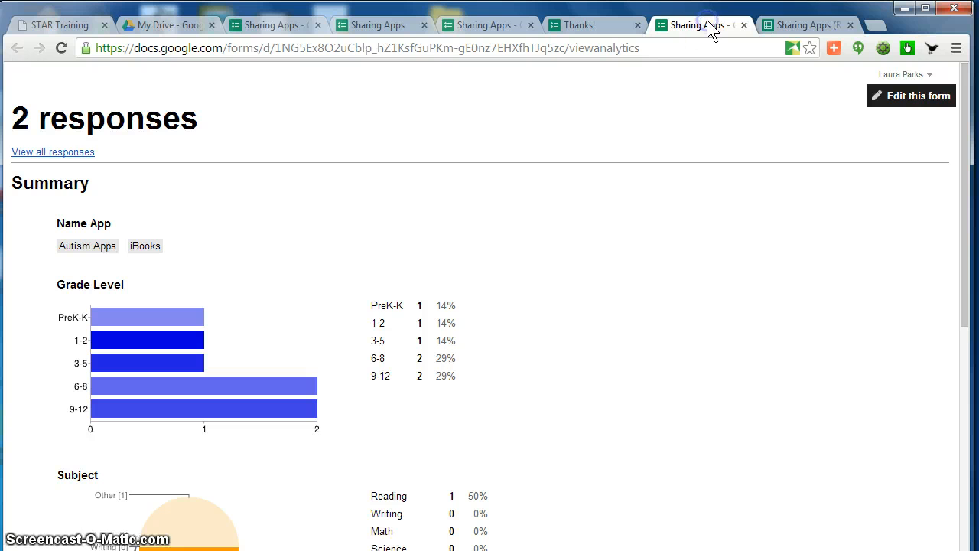
pyautogui.click(803, 26)
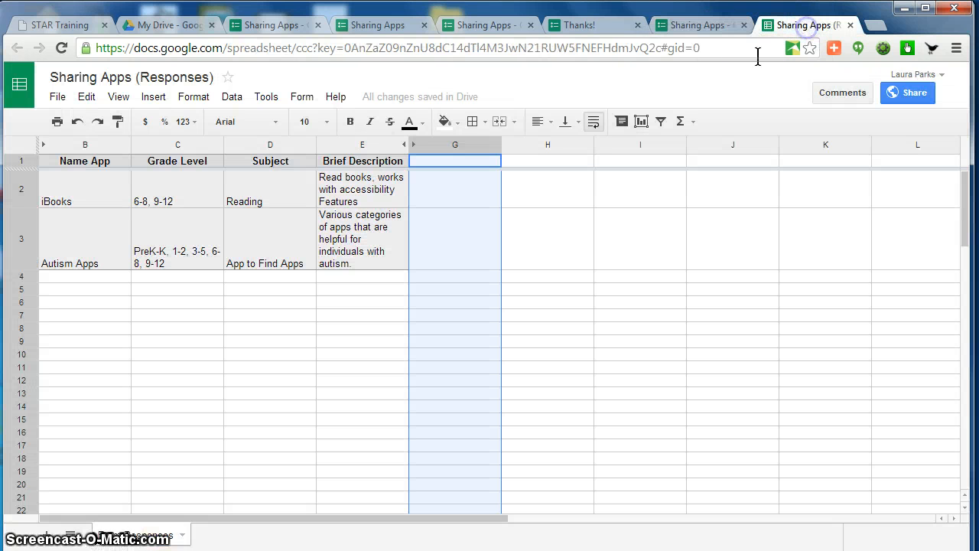
pyautogui.click(301, 98)
pyautogui.click(309, 125)
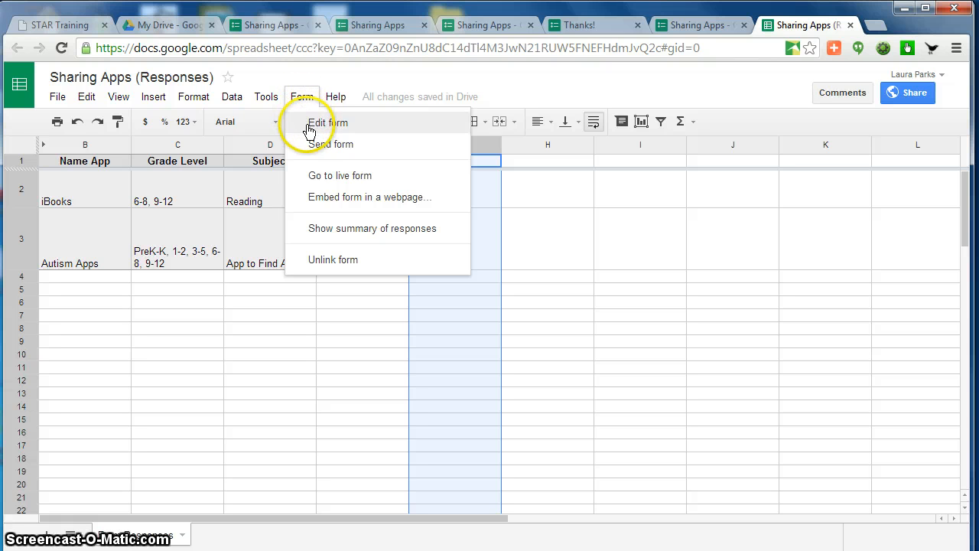
pyautogui.click(310, 145)
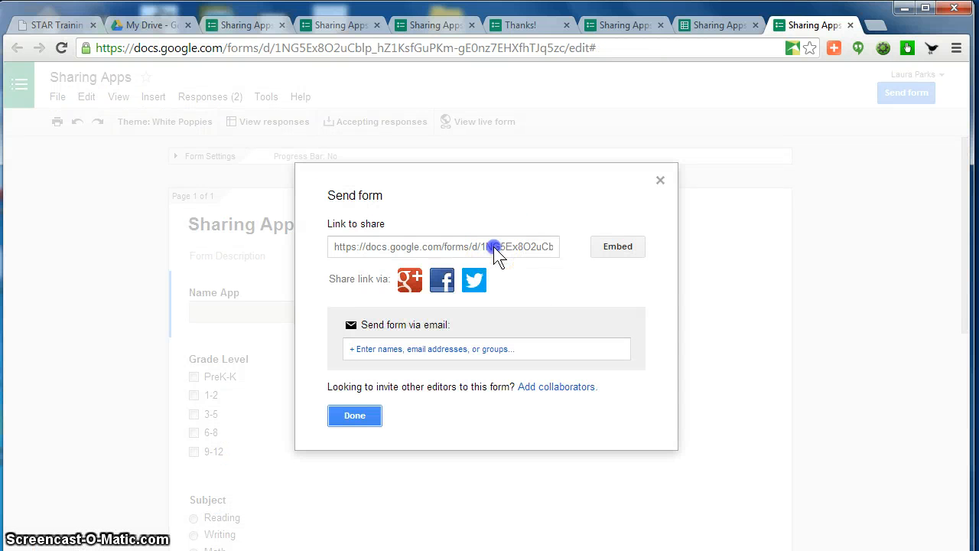
# Step: Copy the Sharing Apps form's share link and sign out of the Google account
pyautogui.click(494, 246)
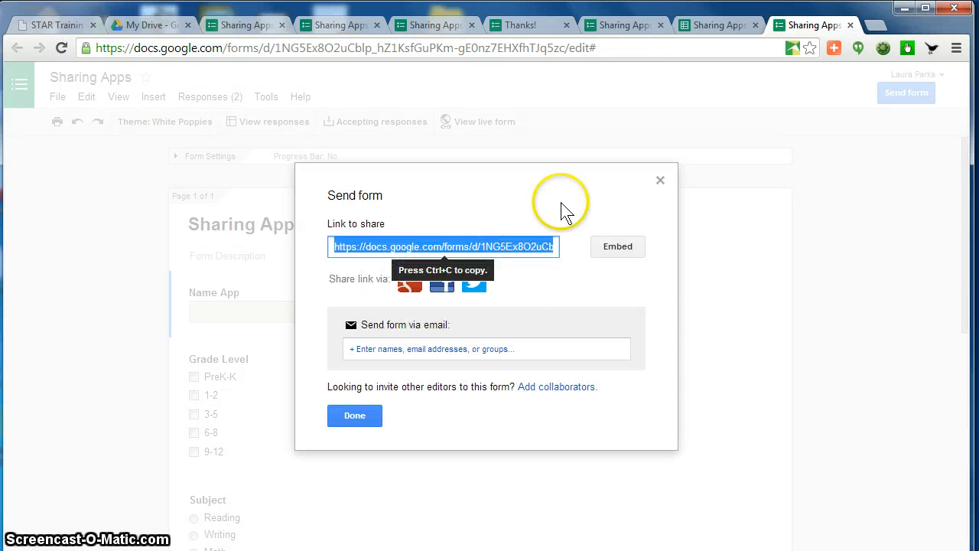
pyautogui.click(660, 181)
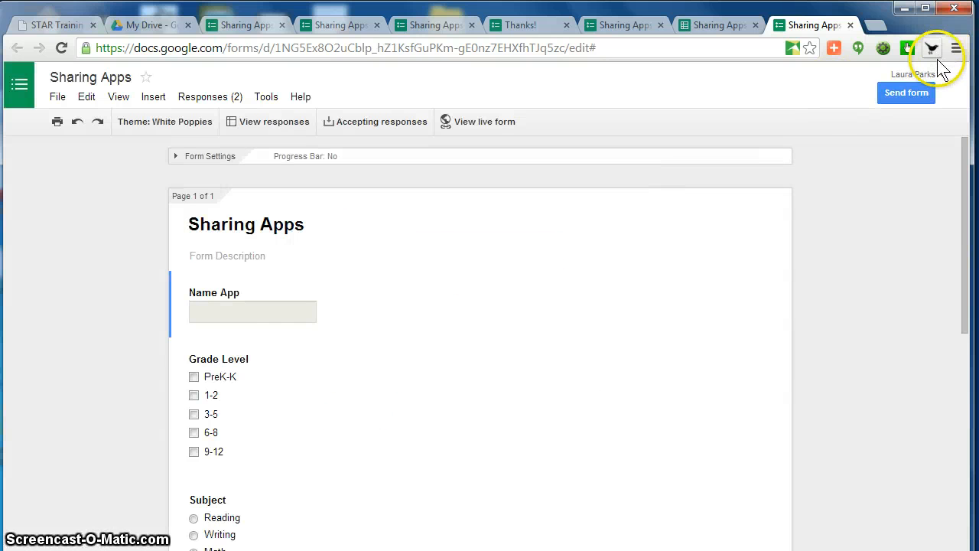
pyautogui.click(914, 74)
pyautogui.click(922, 211)
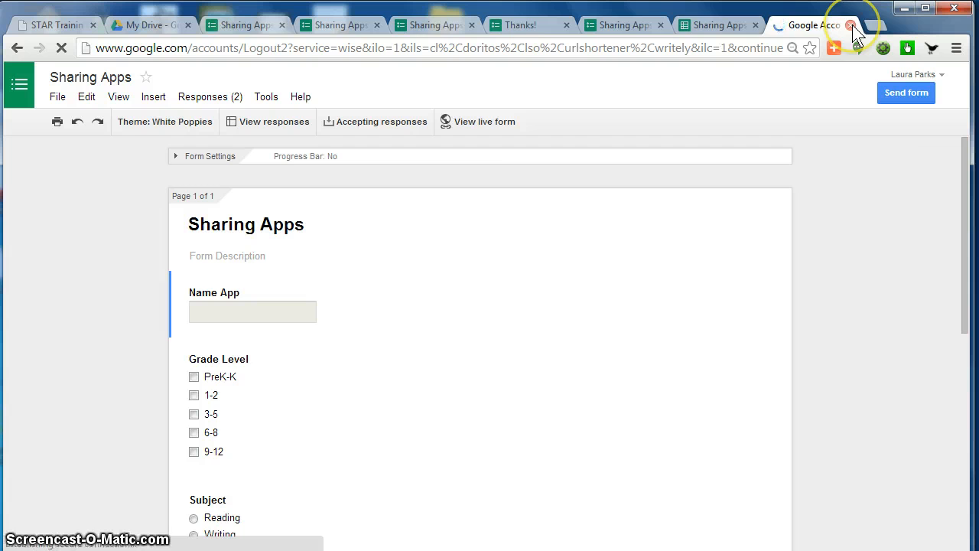
# Step: Close all open form, response spreadsheet, response summary and Drive pages, keeping only the STAR Training page
pyautogui.click(850, 26)
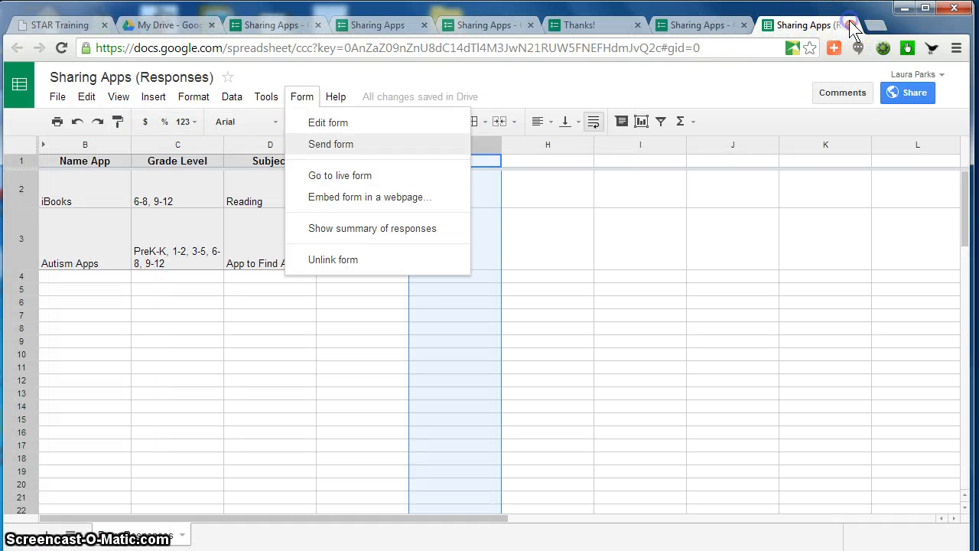
pyautogui.click(851, 25)
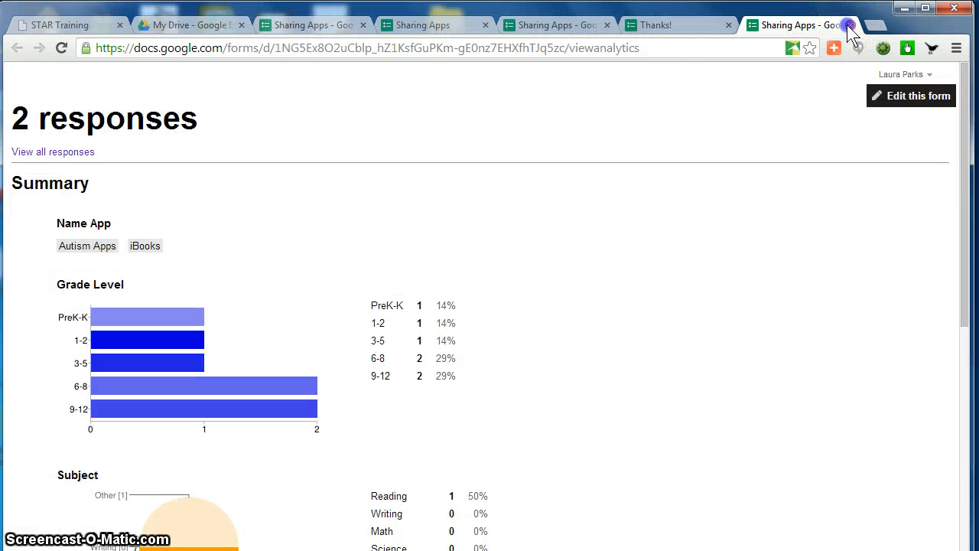
pyautogui.click(850, 26)
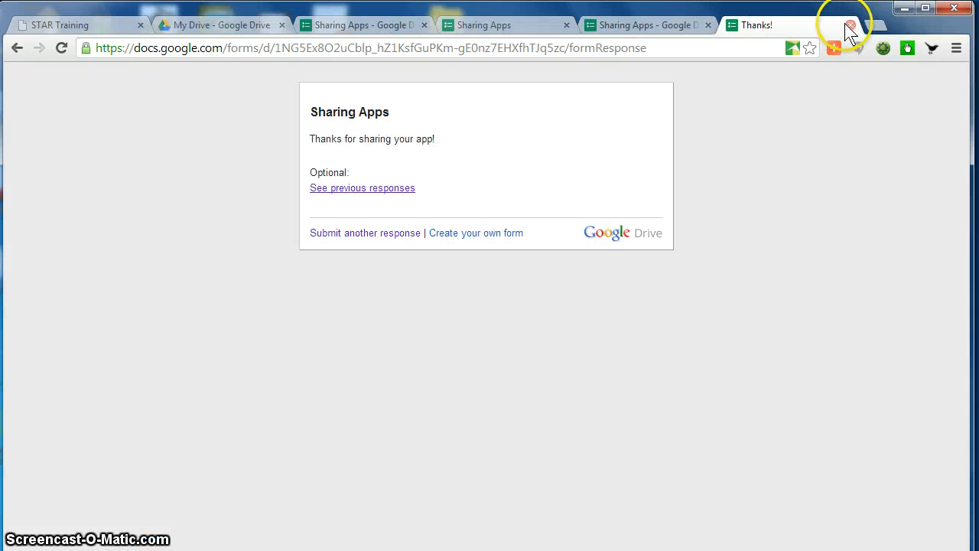
pyautogui.click(849, 25)
pyautogui.click(732, 25)
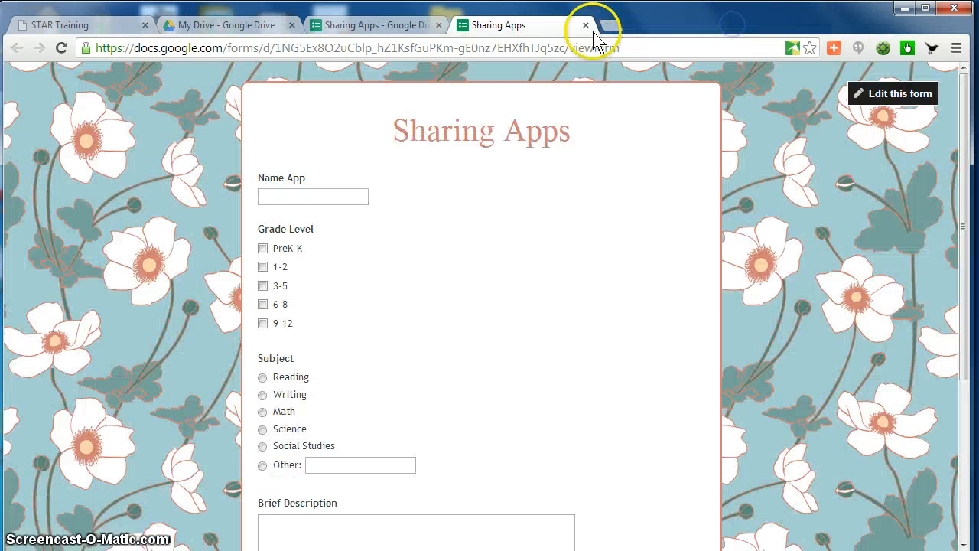
pyautogui.click(586, 25)
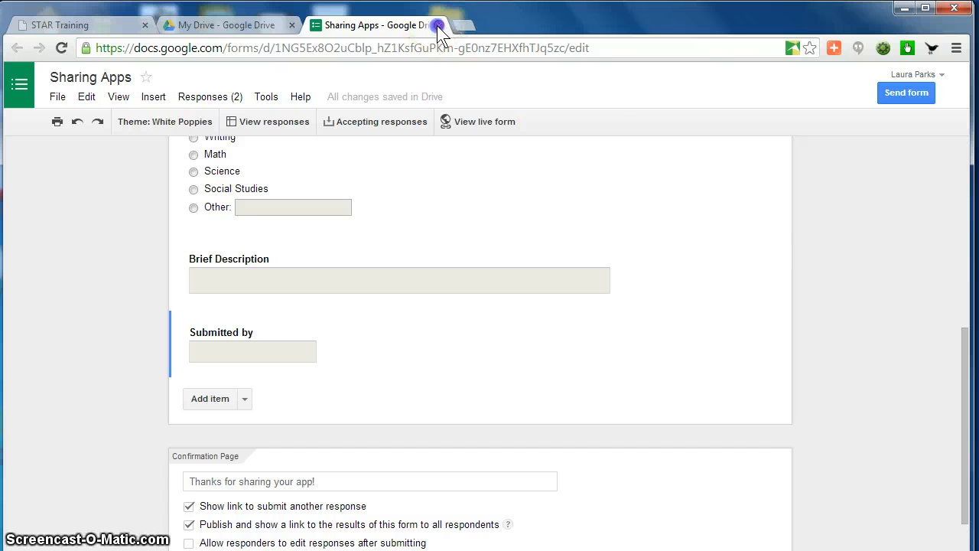
pyautogui.click(438, 25)
pyautogui.click(292, 25)
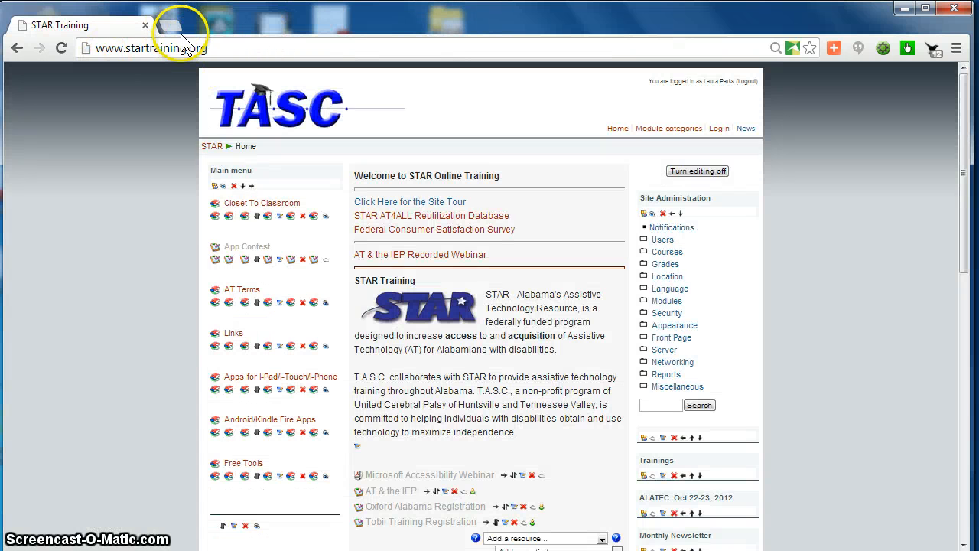
# Step: Open the live Sharing Apps form from the copied link while signed out and submit a blank response
pyautogui.click(255, 47)
pyautogui.write('https://docs.google.com/forms/d/1NG5Ex8O2uCblp_hZ1KsfGuPKm-gE0nz7EHXfhTJq5zc/viewform#start=invite')
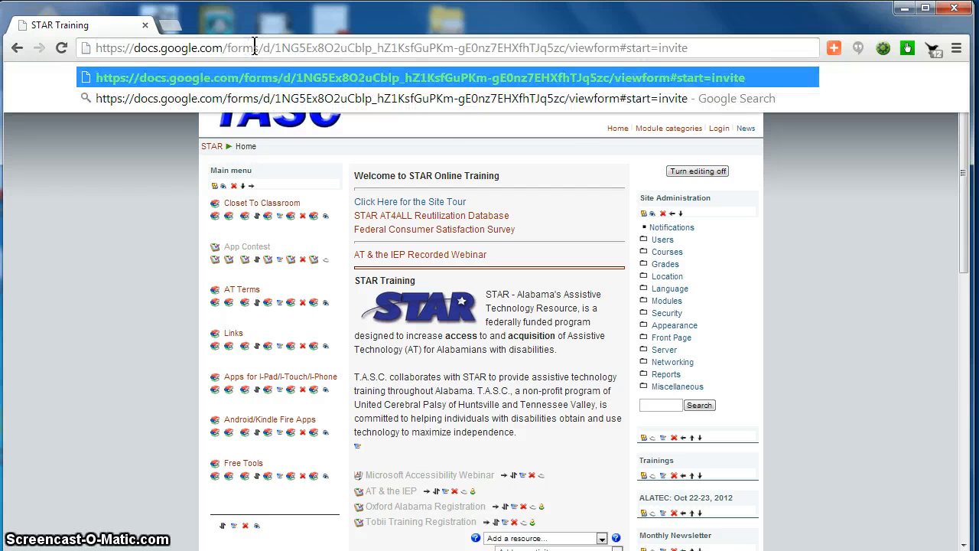
pyautogui.press('Return')
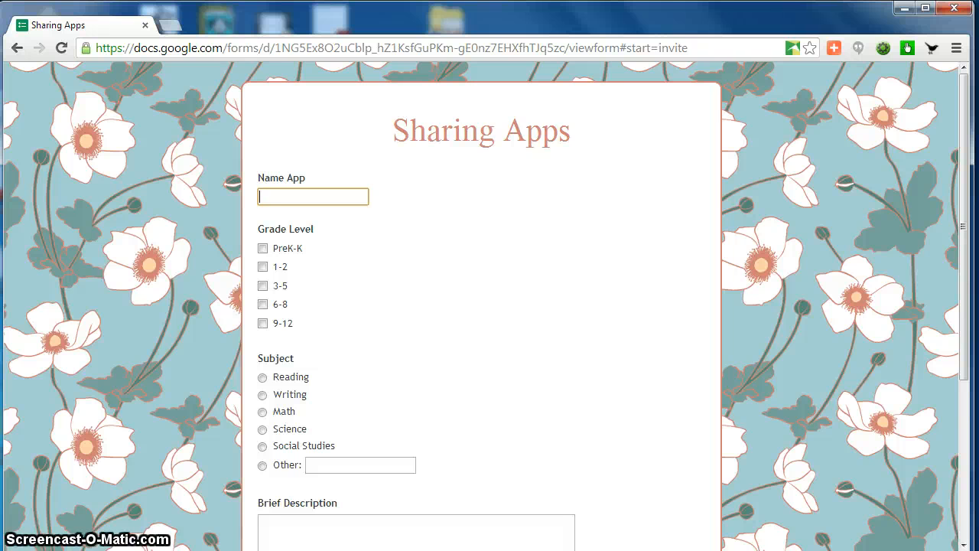
pyautogui.moveTo(961, 134); pyautogui.dragTo(949, 327)
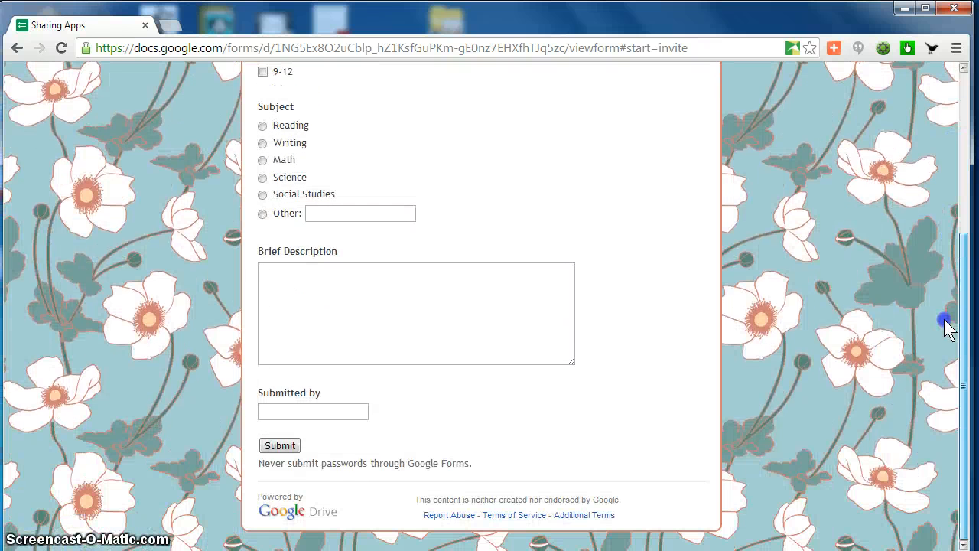
pyautogui.click(280, 447)
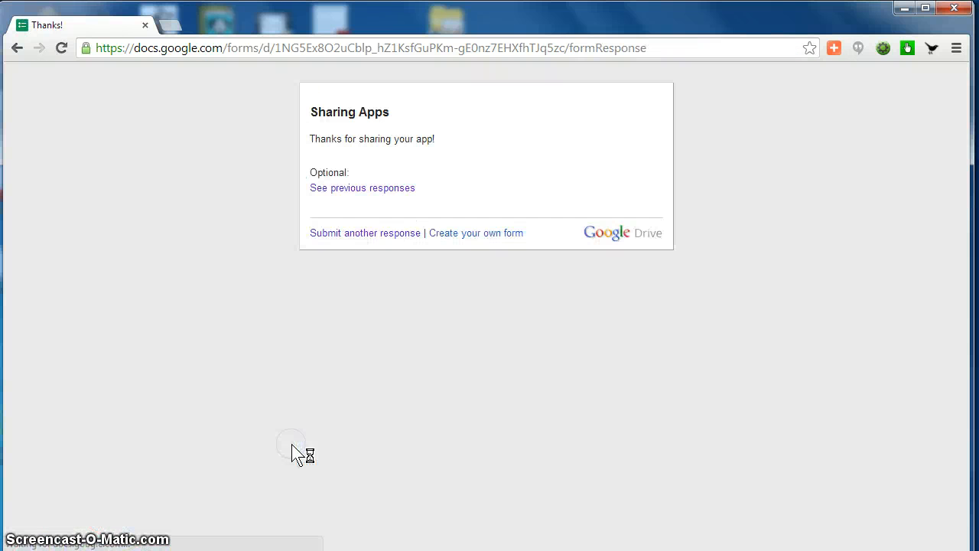
# Step: Open the summary of previous responses and the spreadsheet with all responses as a signed-out visitor
pyautogui.click(390, 191)
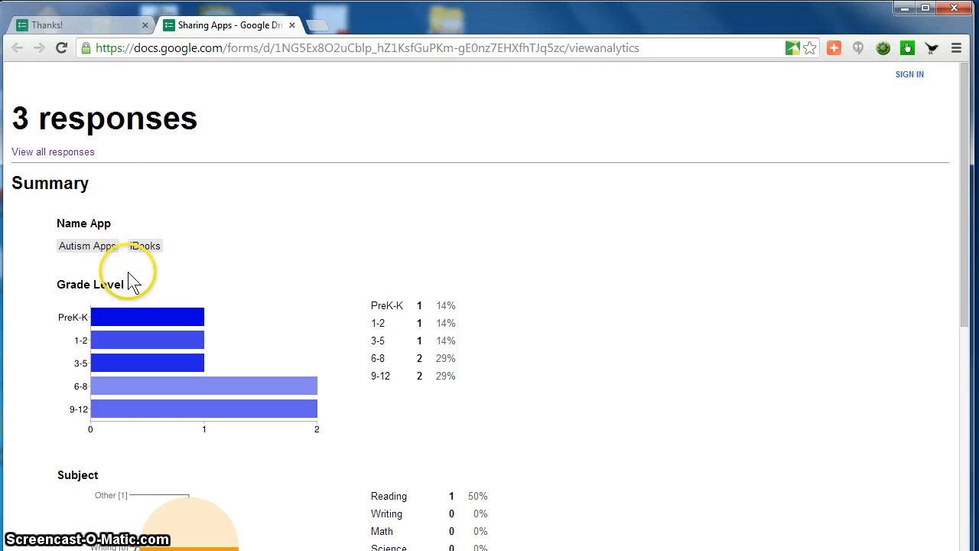
pyautogui.click(61, 152)
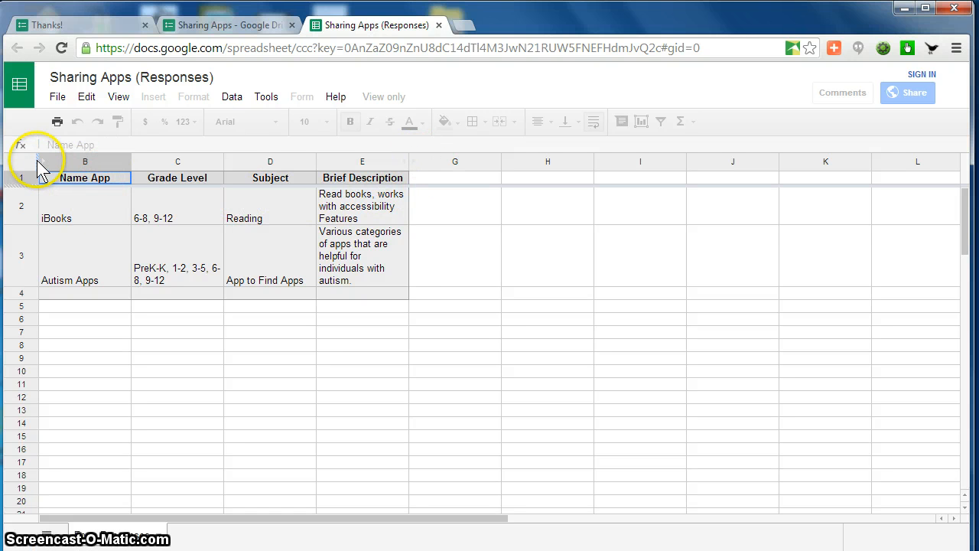
# Step: Try to reveal the hidden columns before Name App and after Brief Description in the view-only spreadsheet
pyautogui.moveTo(36, 161); pyautogui.dragTo(64, 159)
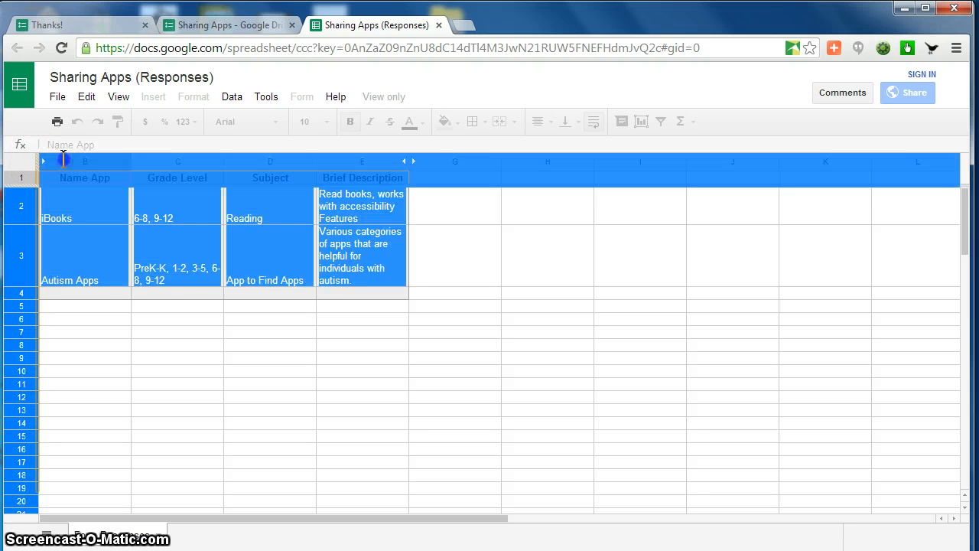
pyautogui.click(39, 163)
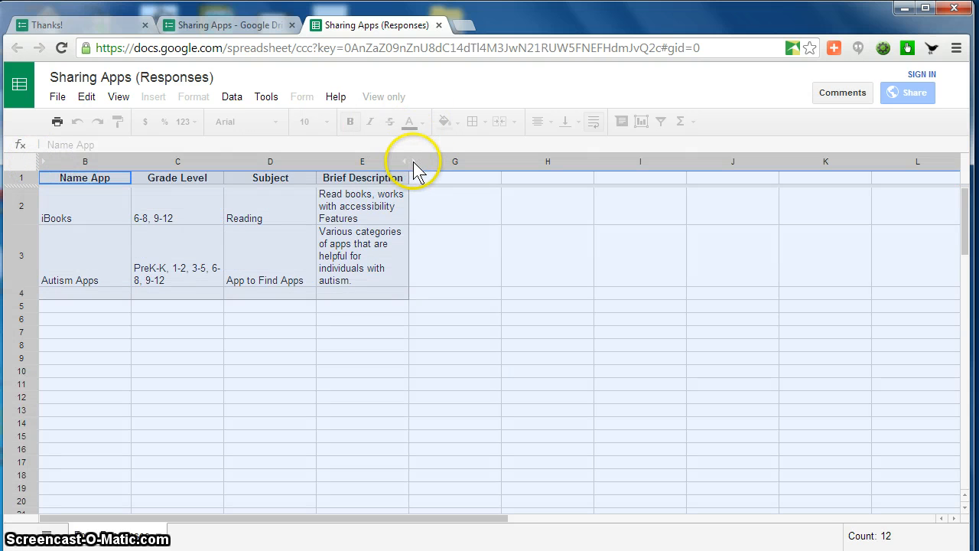
pyautogui.click(434, 202)
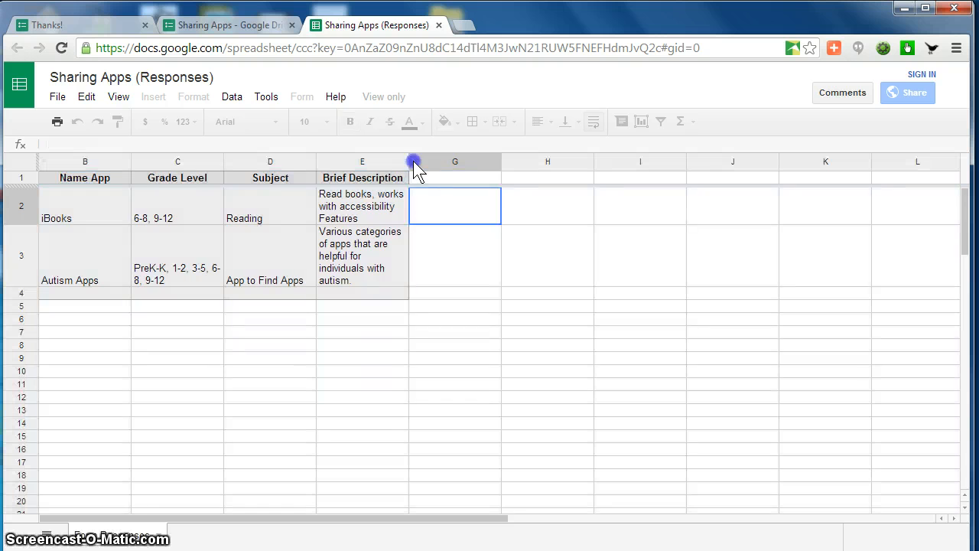
pyautogui.click(221, 243)
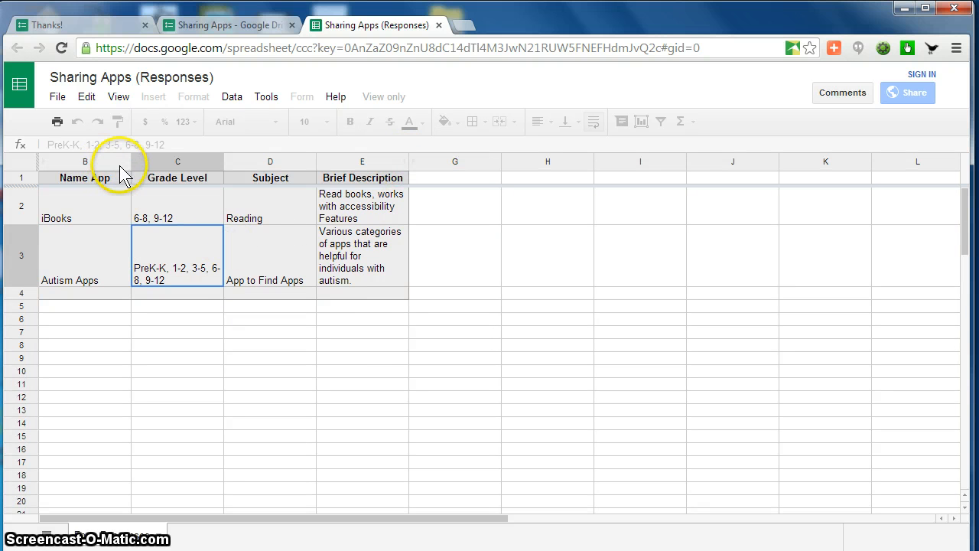
# Step: Check whether the Name App column and the response rows can be sorted in the view-only spreadsheet
pyautogui.click(123, 162)
pyautogui.click(120, 161)
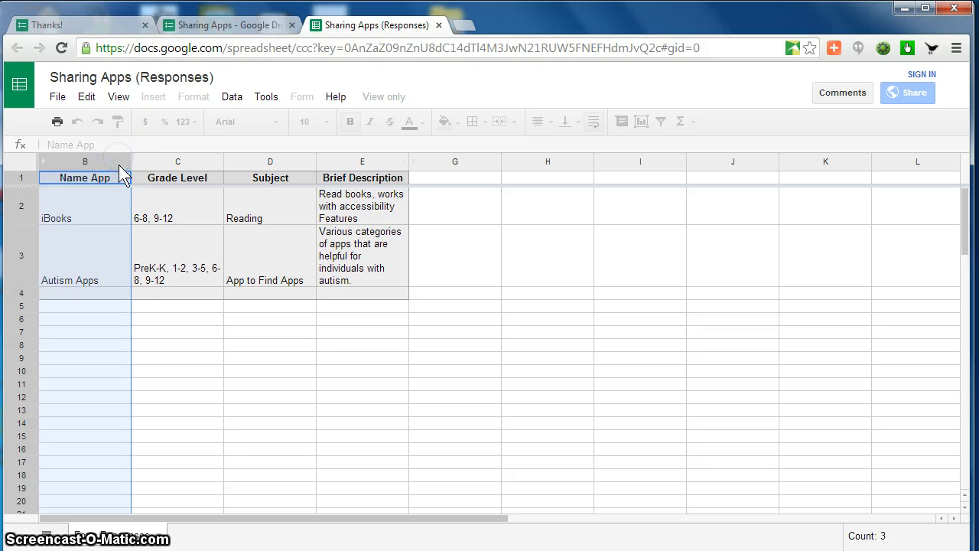
pyautogui.click(119, 200)
pyautogui.click(116, 179)
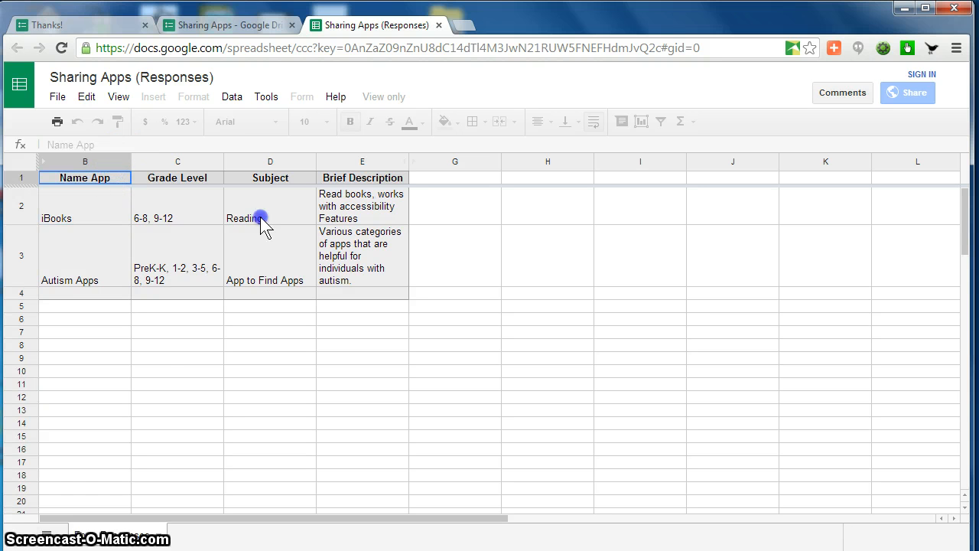
pyautogui.moveTo(261, 222); pyautogui.dragTo(338, 245)
pyautogui.click(233, 97)
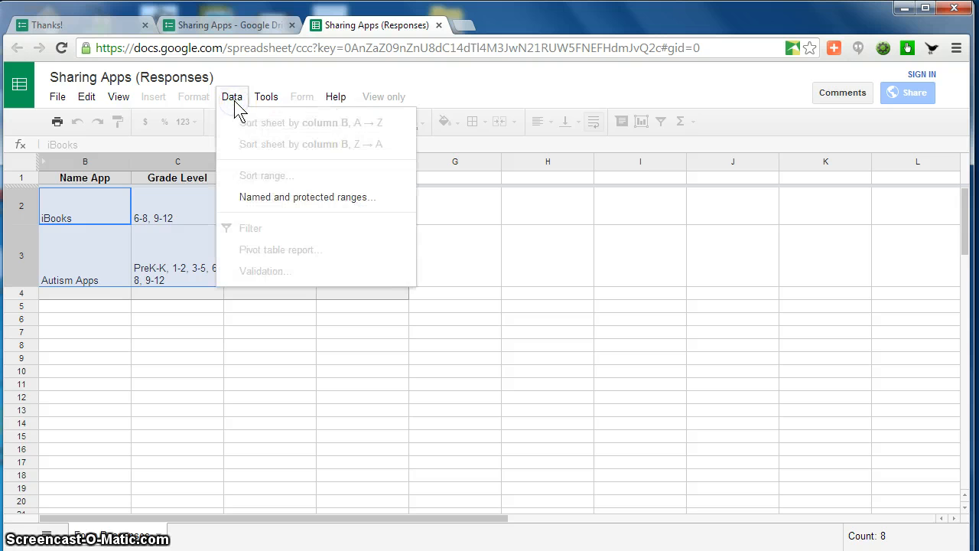
pyautogui.click(265, 307)
pyautogui.click(281, 96)
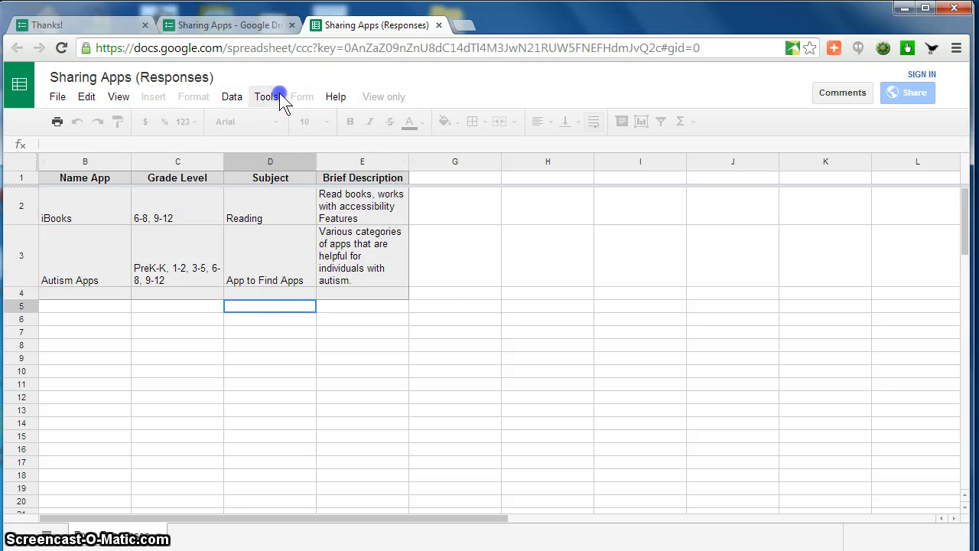
pyautogui.click(175, 217)
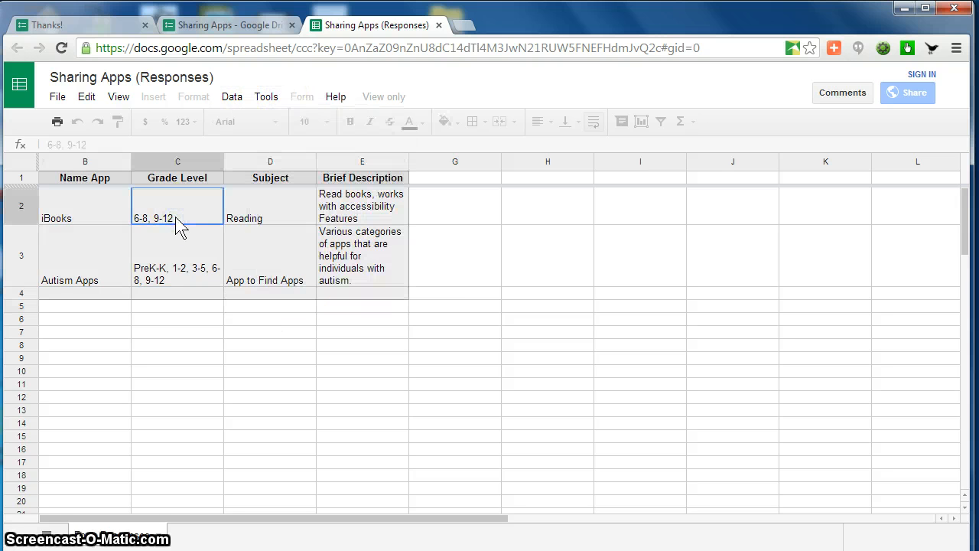